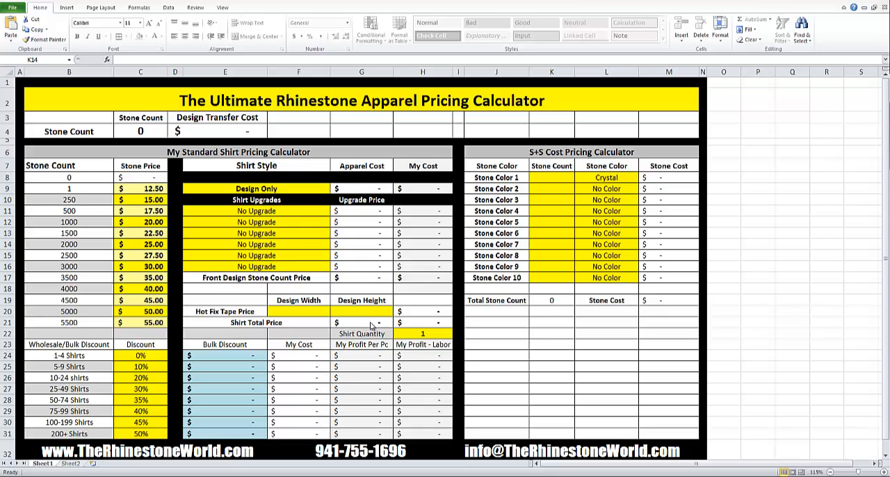
Review the rhinestone, apparel, upgrade and hot fix tape price charts on the second sheet, then return to the calculator.
{"action": "left_click", "coordinate": [324, 378]}
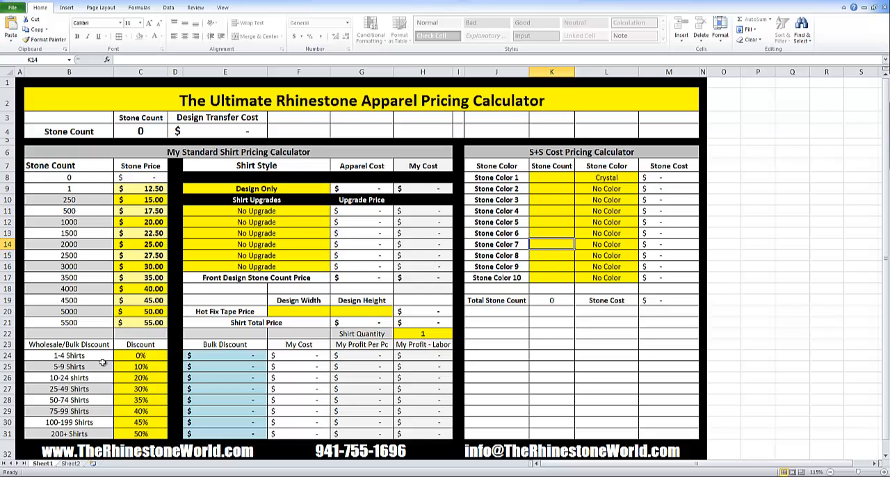
{"action": "left_click", "coordinate": [71, 464]}
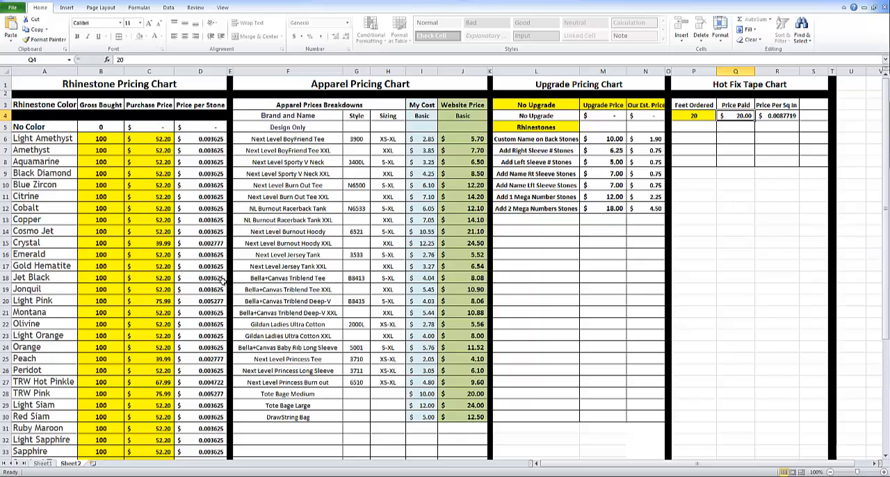
{"action": "scroll", "coordinate": [219, 283], "scroll_direction": "down", "scroll_amount": 4}
{"action": "scroll", "coordinate": [219, 284], "scroll_direction": "down", "scroll_amount": 2}
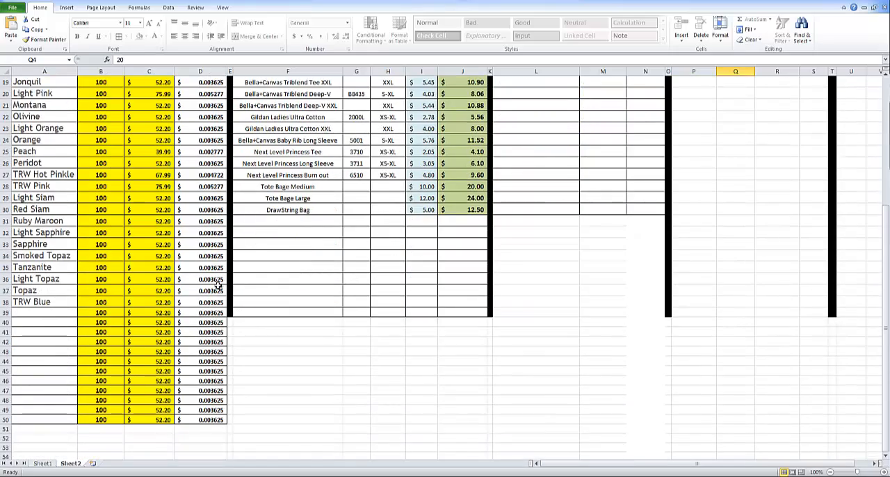
{"action": "scroll", "coordinate": [521, 132], "scroll_direction": "up", "scroll_amount": 6}
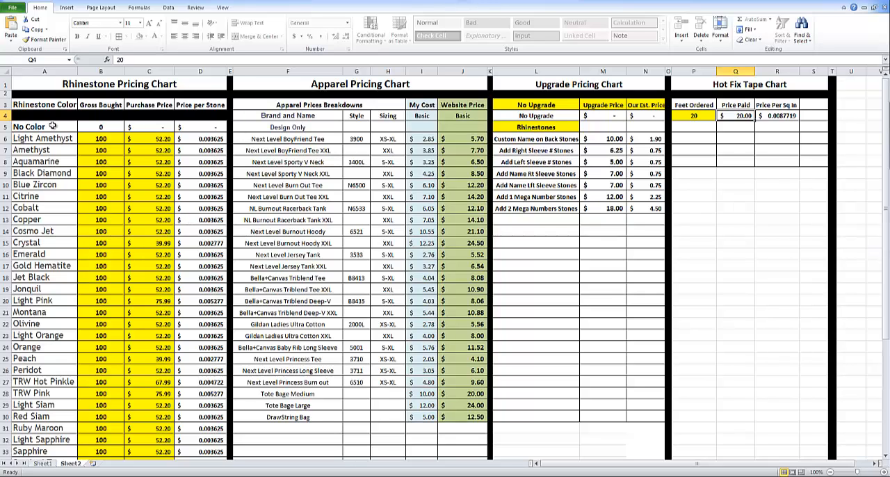
{"action": "left_click", "coordinate": [43, 463]}
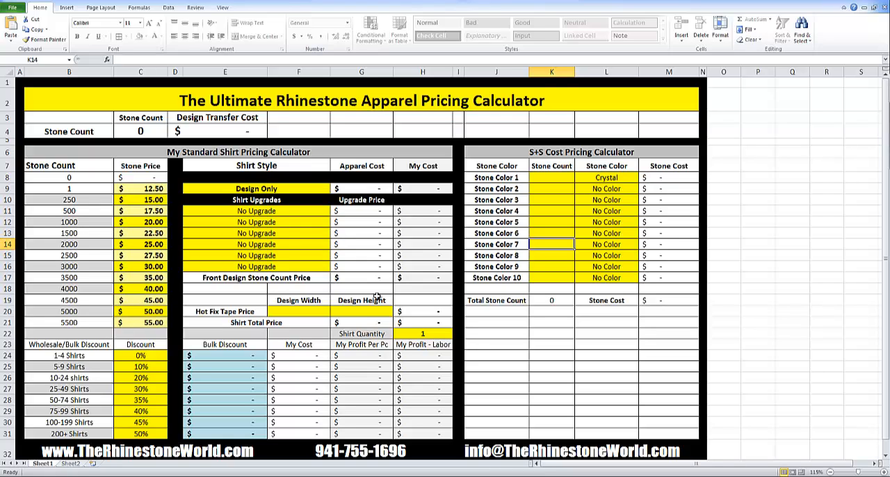
Enter a stone count of 254 for Stone Color 1.
{"action": "left_click", "coordinate": [563, 179]}
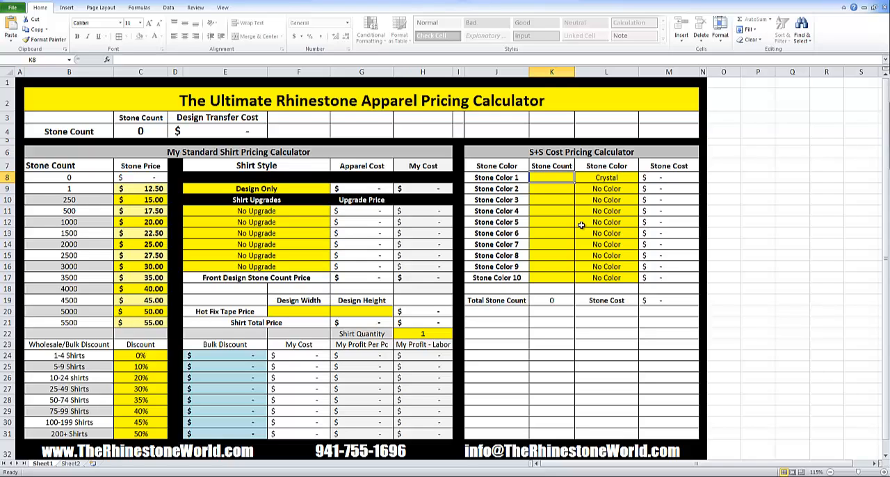
{"action": "left_click", "coordinate": [545, 208]}
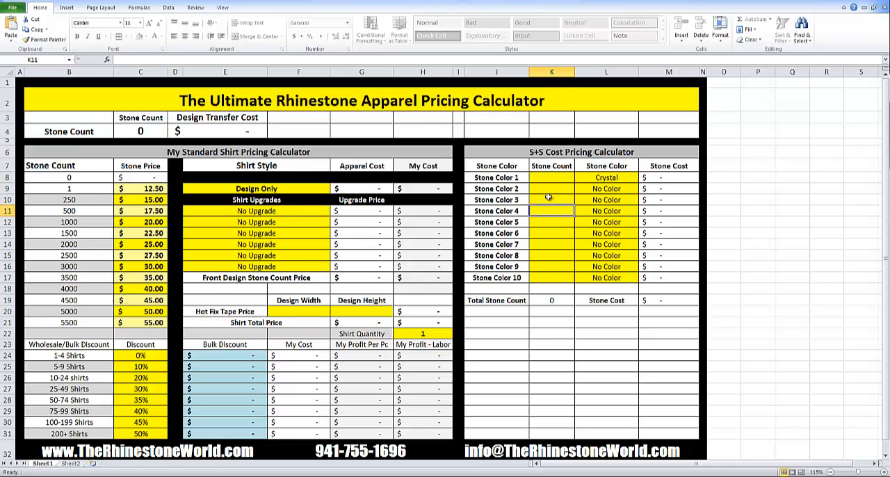
{"action": "left_click", "coordinate": [558, 178]}
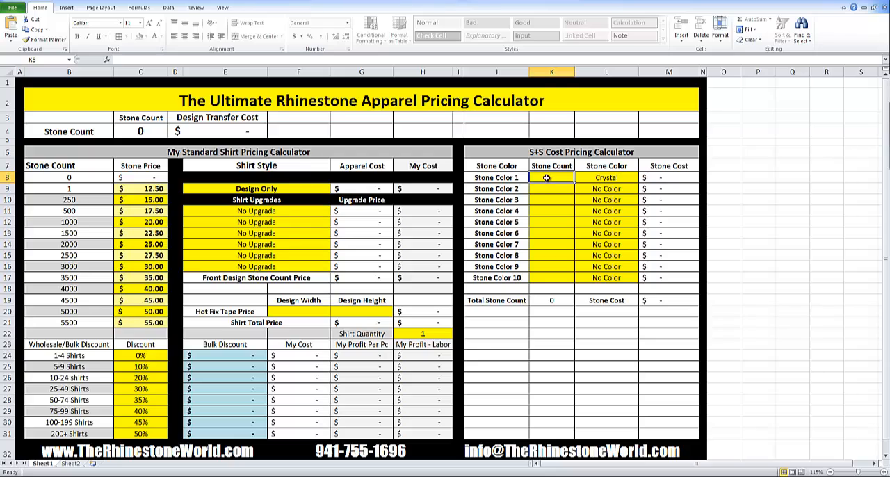
{"action": "type", "text": "254"}
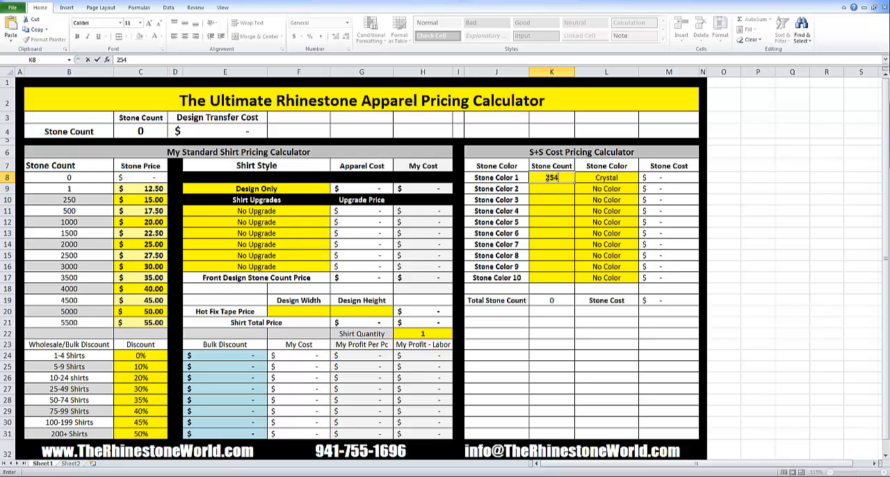
{"action": "key", "text": "Return"}
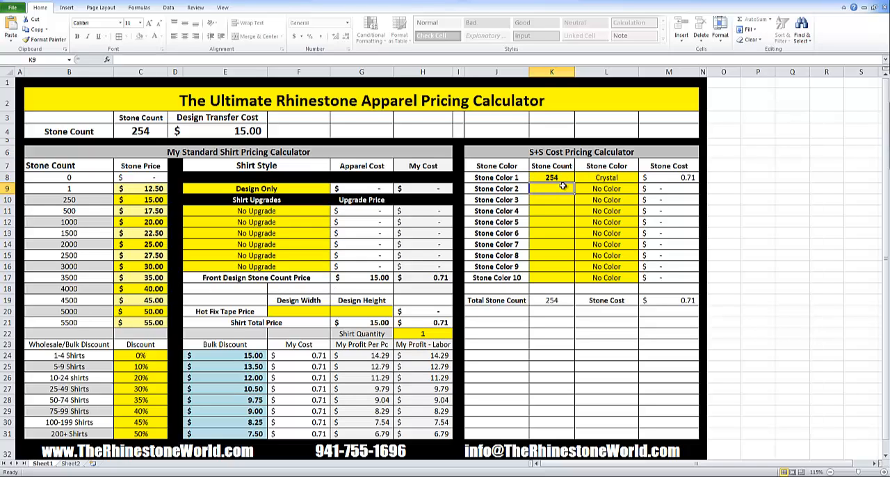
Enter a stone count of 321 for Stone Color 2.
{"action": "type", "text": "3"}
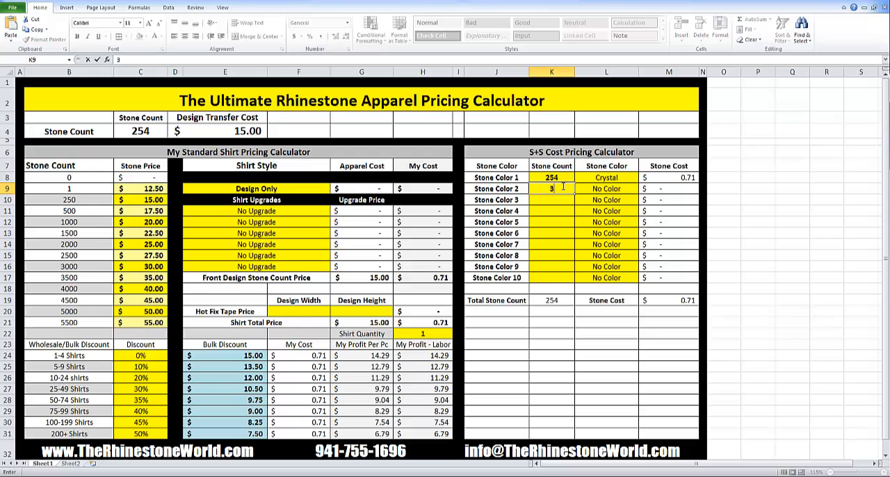
{"action": "type", "text": "21"}
{"action": "left_click", "coordinate": [609, 190]}
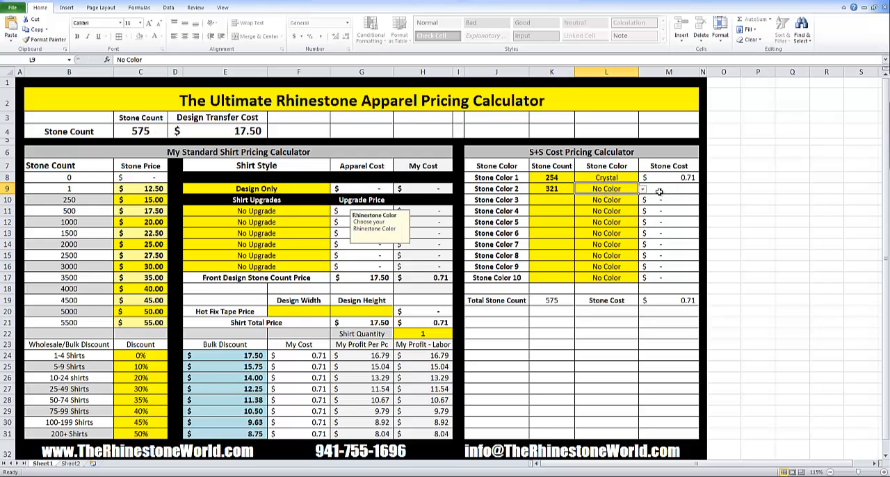
Check the rhinestone color chart, then set Stone Color 2 to Orange.
{"action": "left_click", "coordinate": [69, 464]}
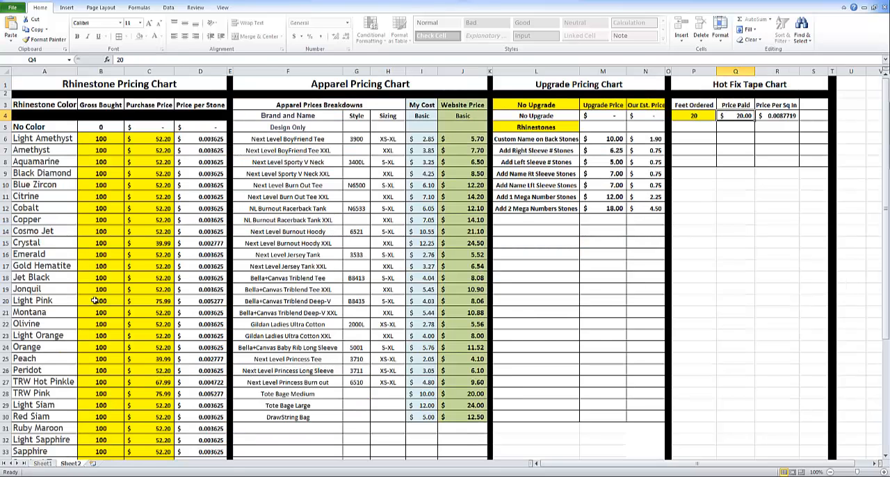
{"action": "scroll", "coordinate": [92, 288], "scroll_direction": "down", "scroll_amount": 1}
{"action": "scroll", "coordinate": [99, 406], "scroll_direction": "down", "scroll_amount": 1}
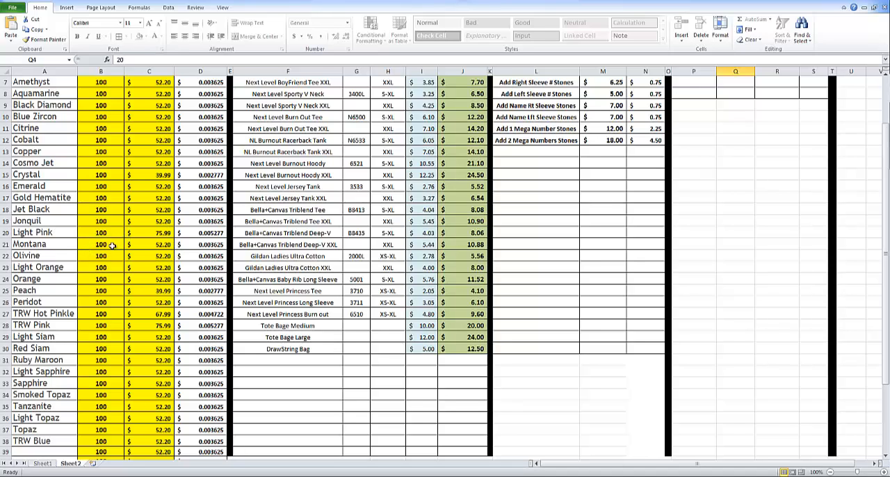
{"action": "scroll", "coordinate": [155, 331], "scroll_direction": "up", "scroll_amount": 2}
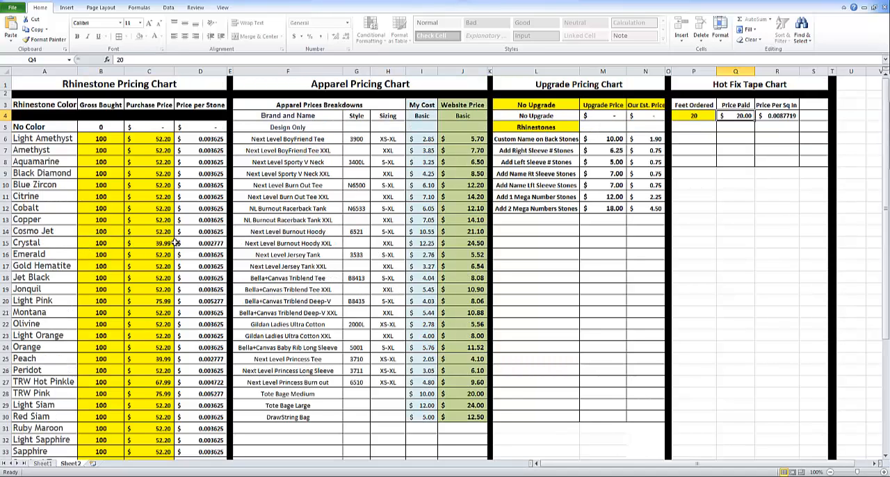
{"action": "left_click", "coordinate": [42, 463]}
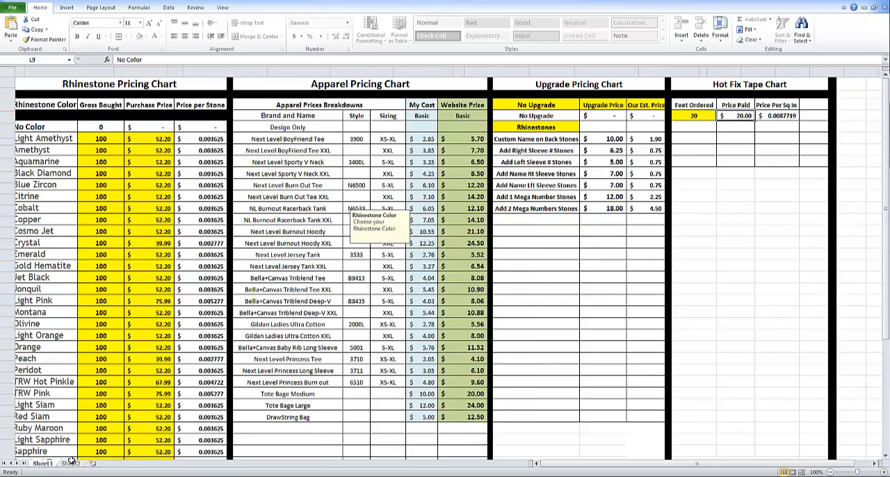
{"action": "left_click", "coordinate": [563, 188]}
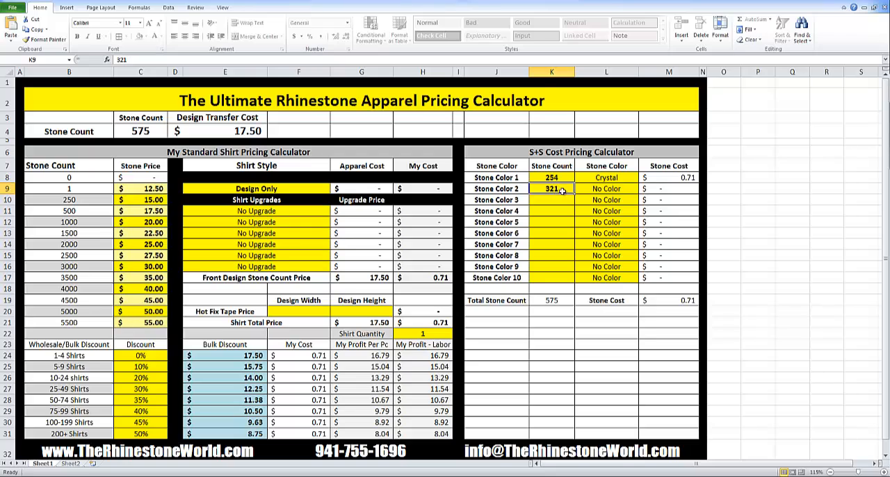
{"action": "left_click", "coordinate": [625, 192]}
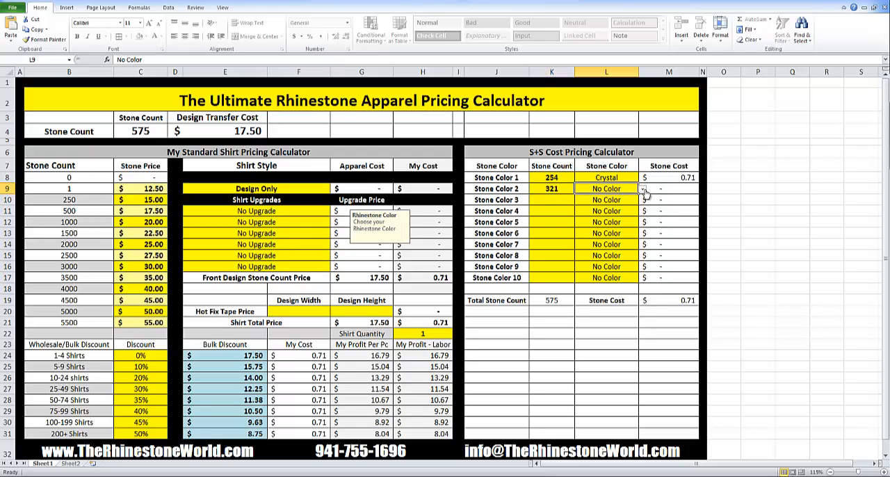
{"action": "left_click", "coordinate": [642, 189]}
{"action": "left_click_drag", "start_coordinate": [644, 208], "coordinate": [644, 225]}
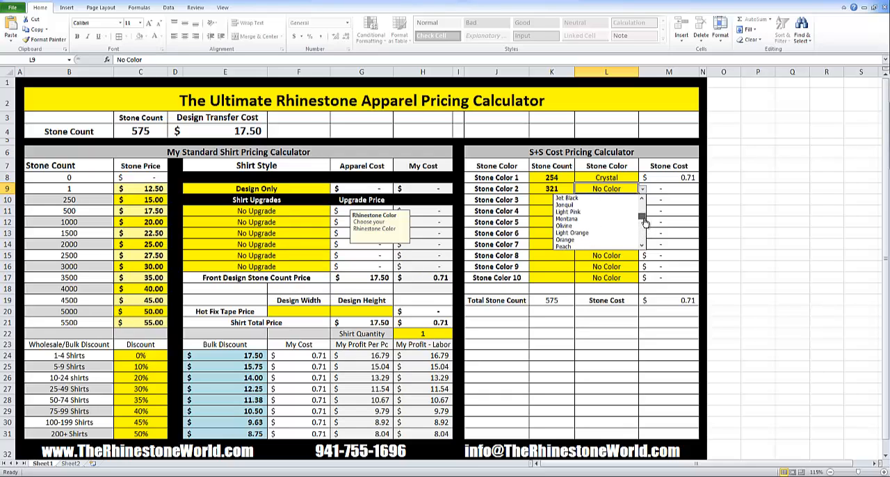
{"action": "left_click", "coordinate": [583, 233]}
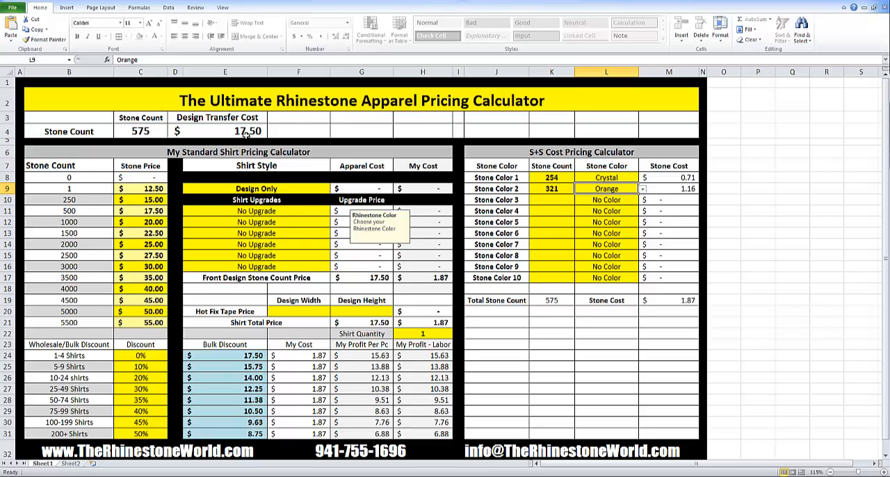
Enter a stone count of 356 for Stone Color 3 and set its color to Aquamarine.
{"action": "left_click", "coordinate": [562, 200]}
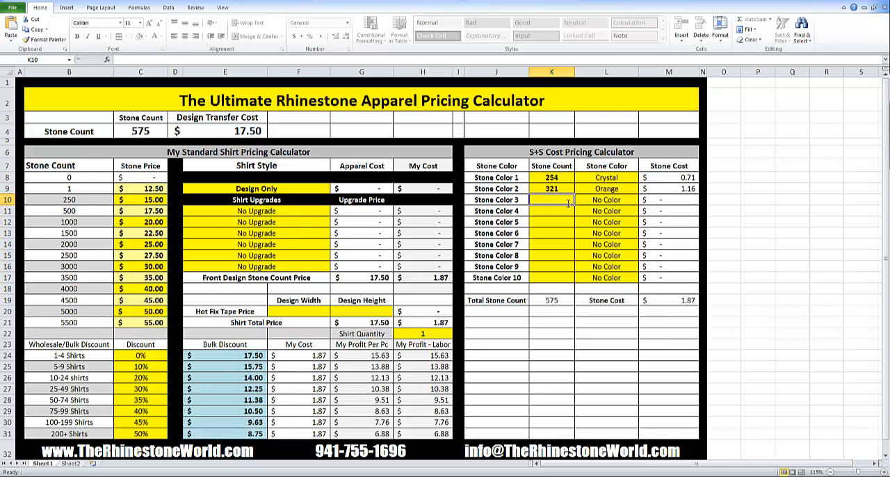
{"action": "type", "text": "356"}
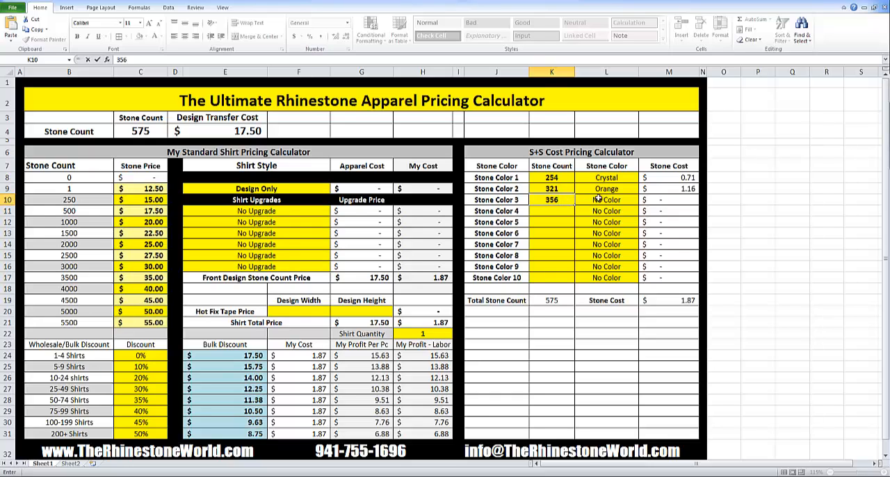
{"action": "left_click", "coordinate": [597, 200]}
{"action": "left_click", "coordinate": [642, 200]}
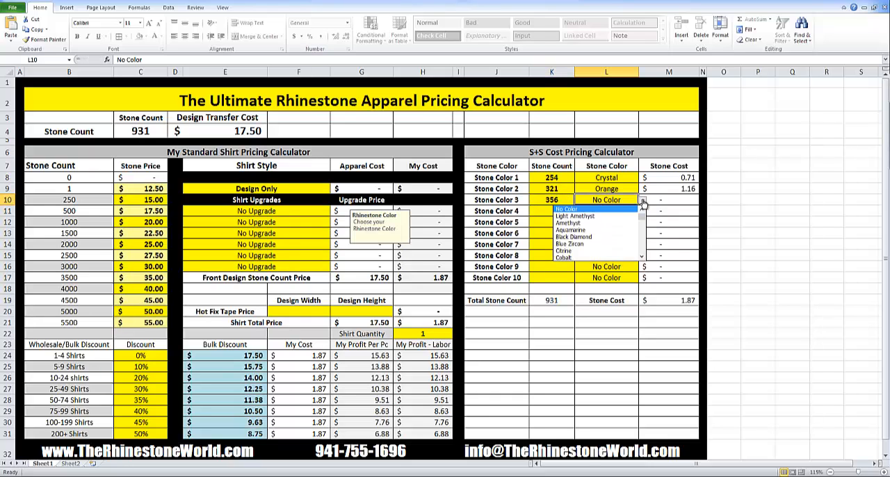
{"action": "left_click", "coordinate": [599, 231]}
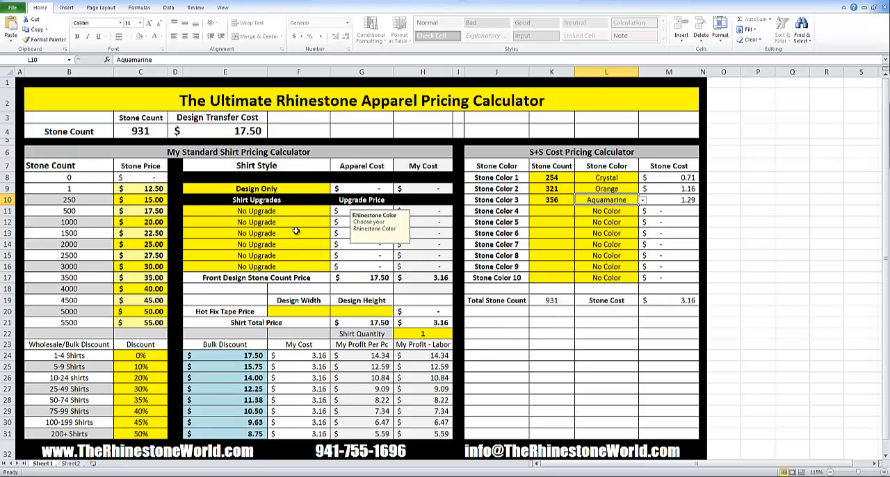
Set the shirt quantity to 25.
{"action": "left_click", "coordinate": [353, 311]}
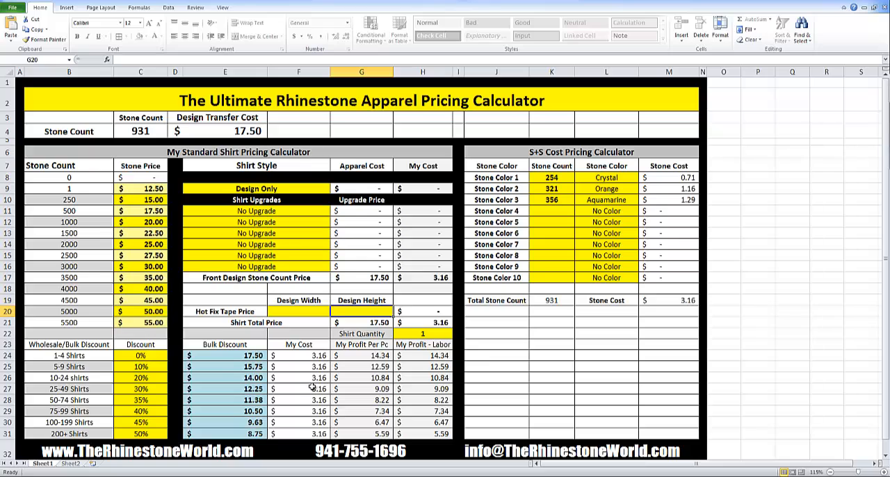
{"action": "left_click", "coordinate": [422, 334]}
{"action": "type", "text": "25"}
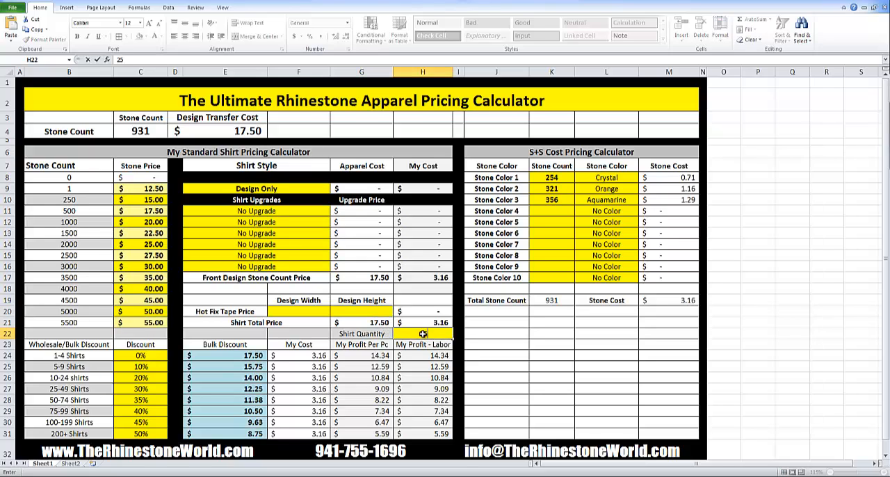
{"action": "key", "text": "Return"}
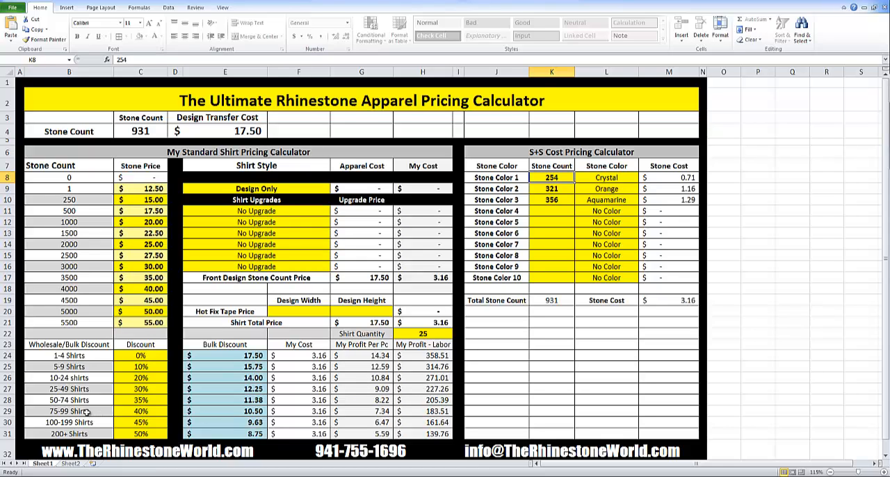
Change the discount for 10-24 shirts to 15%.
{"action": "left_click", "coordinate": [146, 414]}
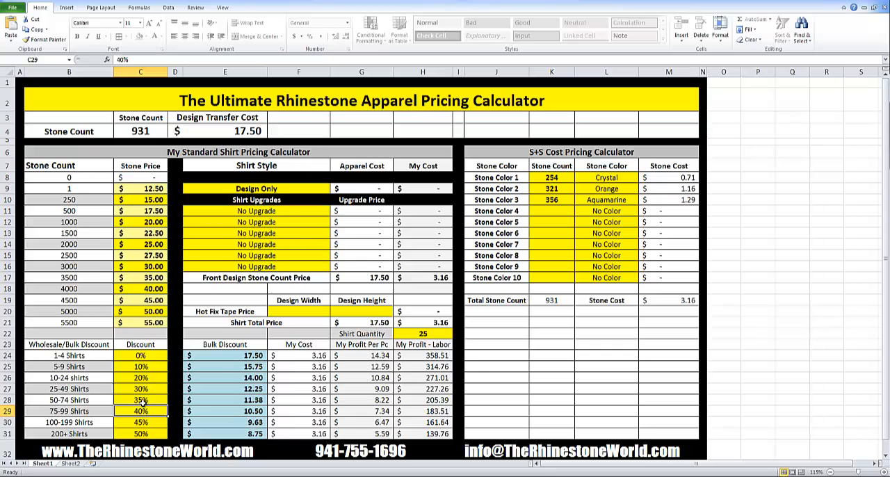
{"action": "left_click", "coordinate": [142, 377]}
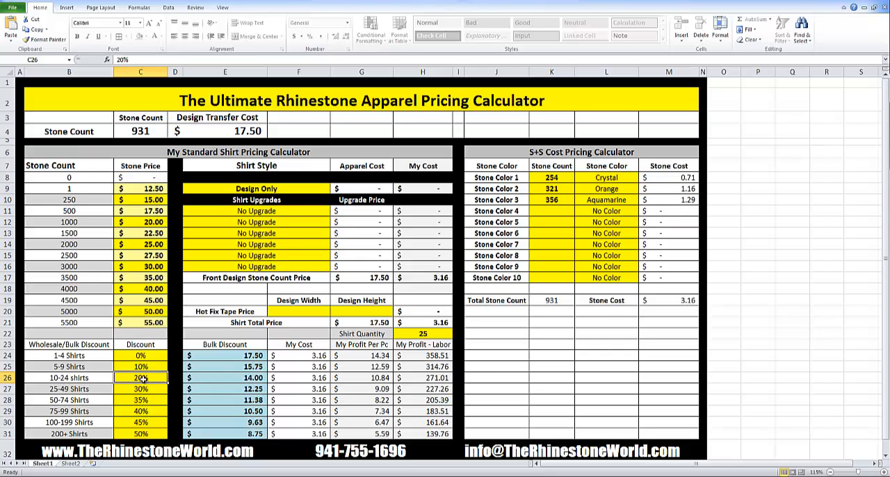
{"action": "type", "text": "15"}
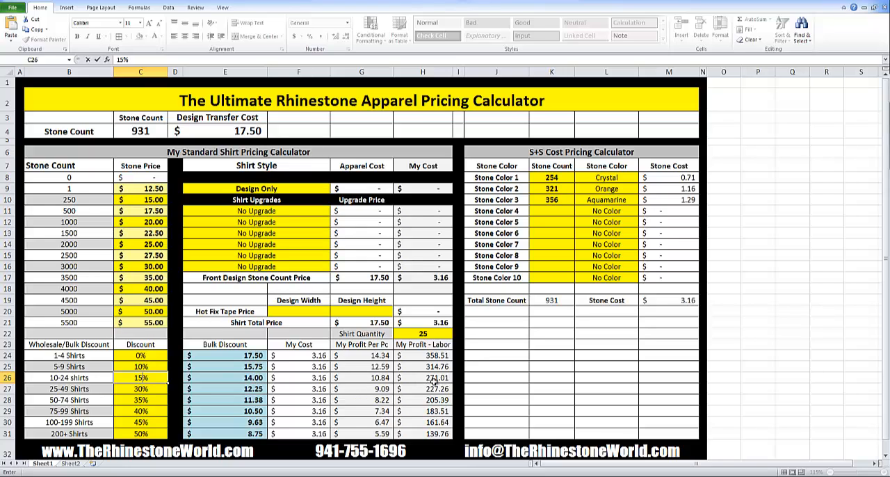
{"action": "key", "text": "ctrl+Return"}
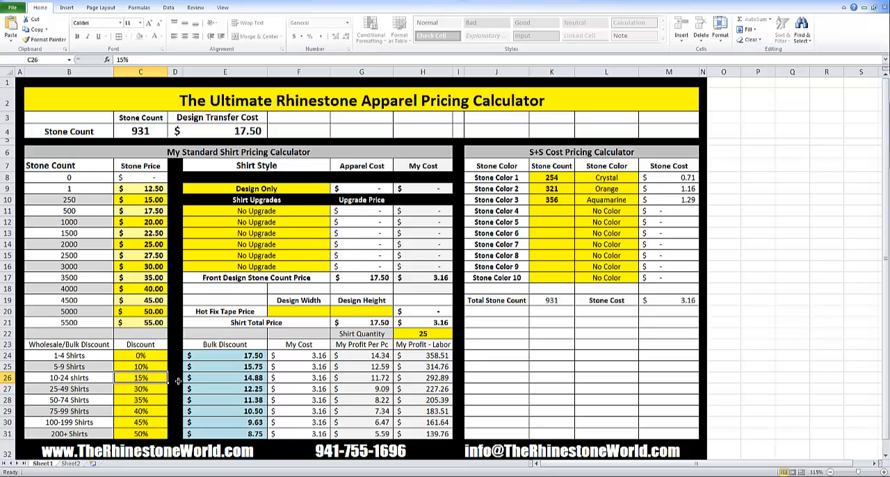
Restore the discount for 10-24 shirts to 20%.
{"action": "left_click", "coordinate": [157, 387]}
{"action": "left_click", "coordinate": [153, 379]}
{"action": "type", "text": "20"}
{"action": "key", "text": "Return"}
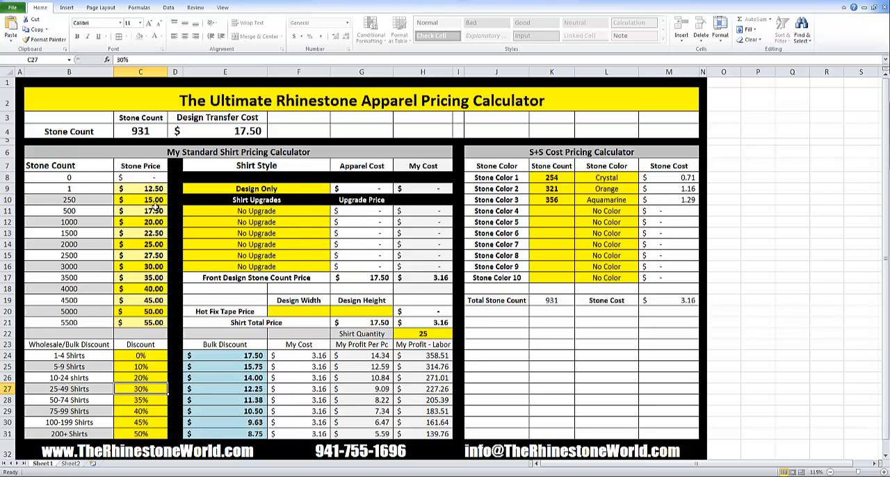
Set the shirt style to Next Level BoyFriend Tee.
{"action": "left_click", "coordinate": [279, 190]}
{"action": "left_click", "coordinate": [334, 189]}
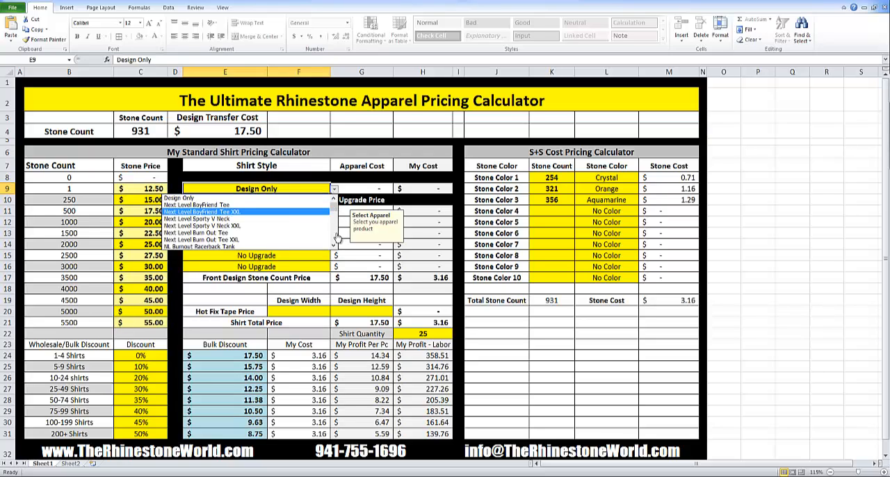
{"action": "scroll", "coordinate": [334, 221], "scroll_direction": "down", "scroll_amount": 5}
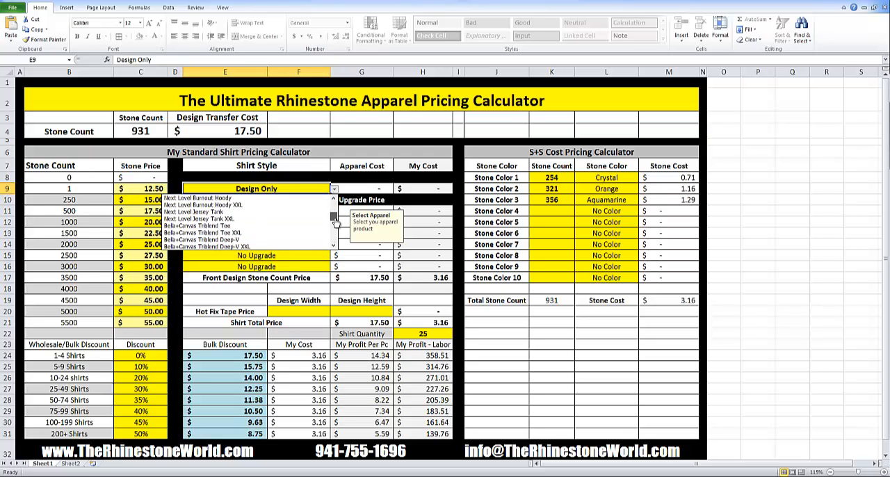
{"action": "mouse_move", "coordinate": [335, 222]}
{"action": "left_mouse_down"}
{"action": "mouse_move", "coordinate": [337, 211]}
{"action": "mouse_move", "coordinate": [337, 230]}
{"action": "left_mouse_up"}
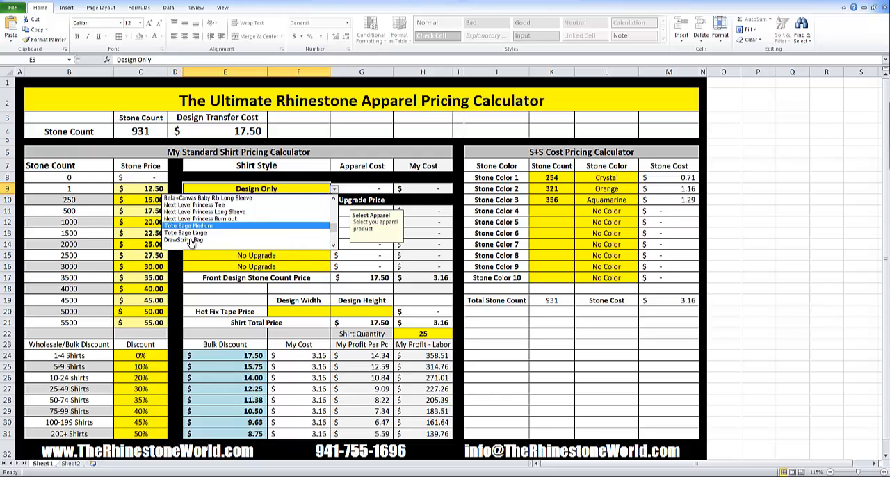
{"action": "left_click_drag", "start_coordinate": [338, 233], "coordinate": [338, 202]}
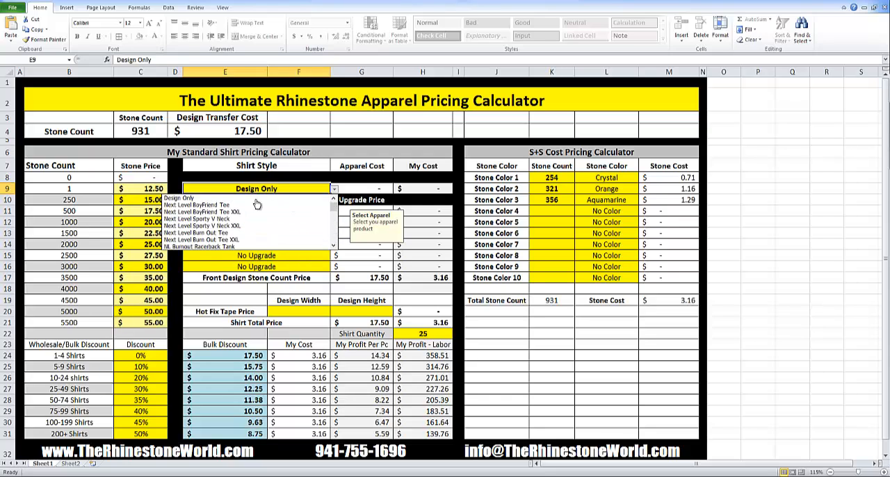
{"action": "left_click", "coordinate": [224, 206]}
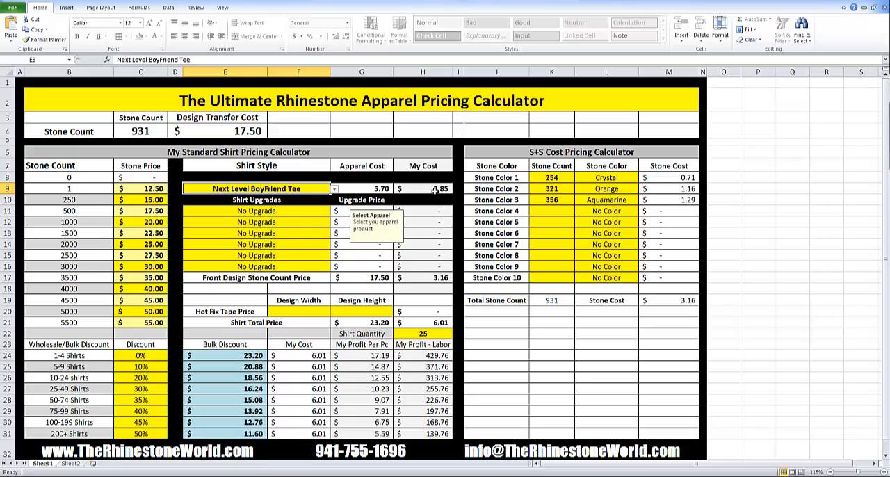
Examine the apparel cost formula and the matching cost and website prices in the Sheet2 apparel pricing chart.
{"action": "left_click", "coordinate": [375, 188]}
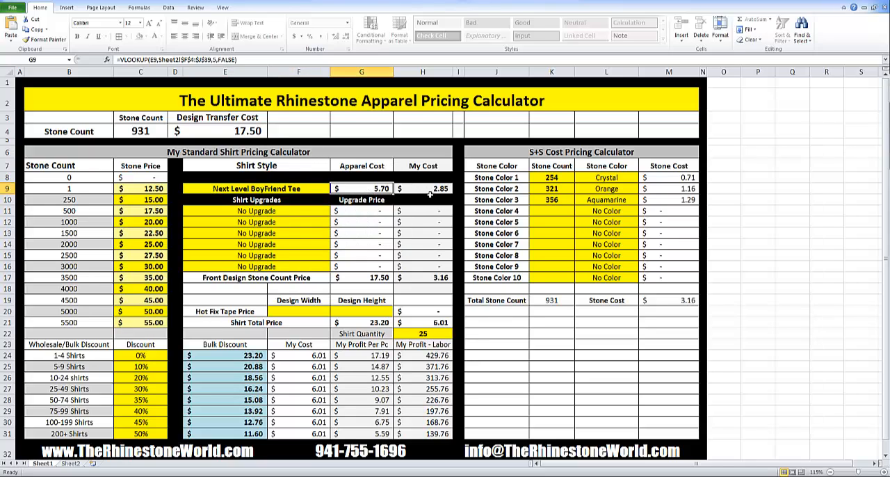
{"action": "left_click", "coordinate": [70, 464]}
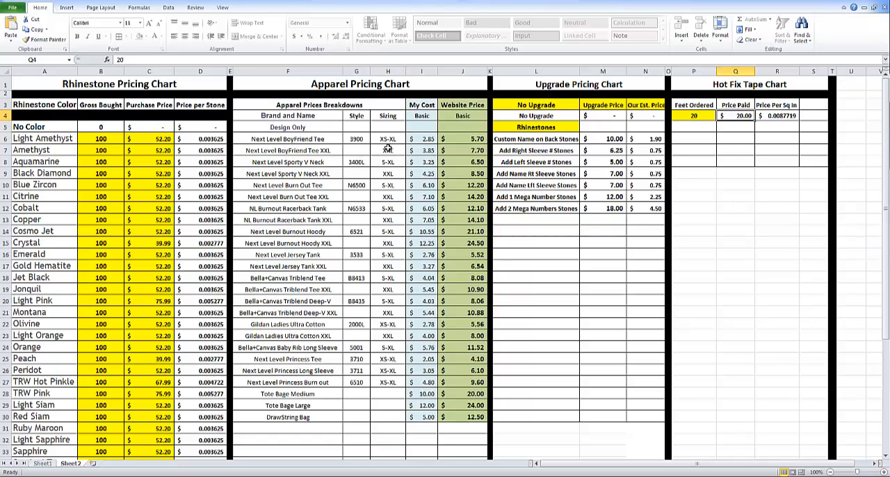
{"action": "left_click", "coordinate": [466, 139]}
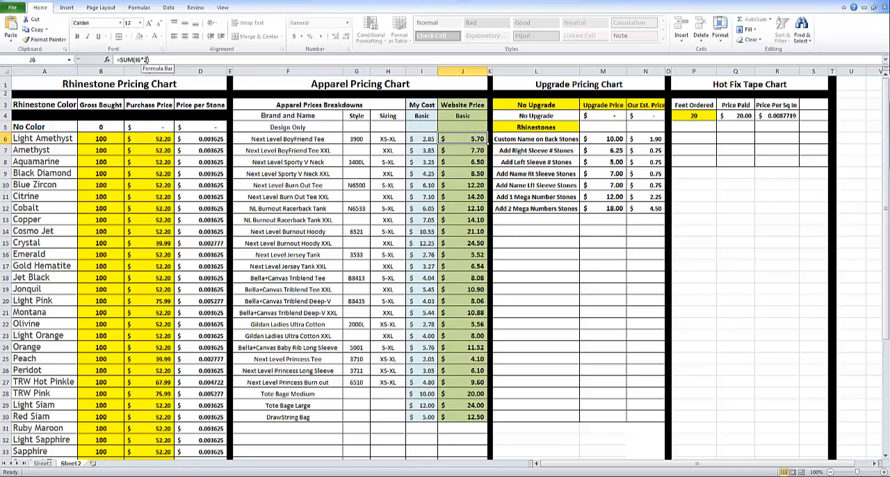
{"action": "left_click", "coordinate": [427, 138]}
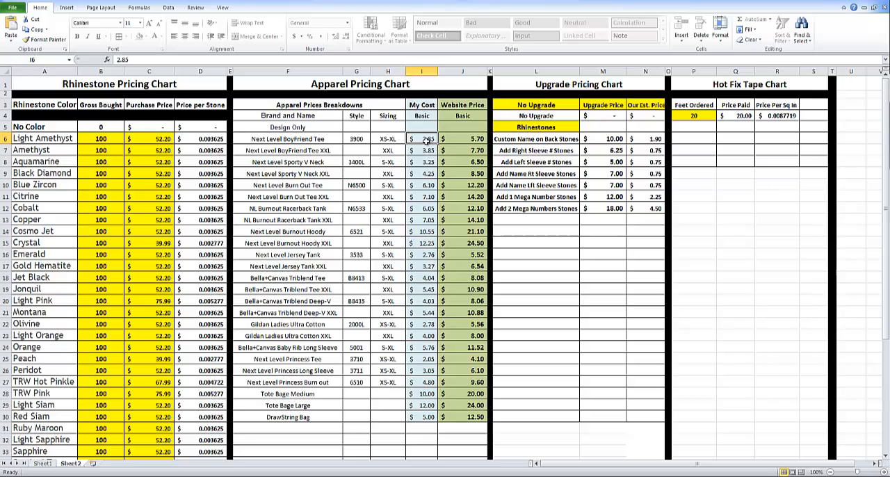
{"action": "left_click", "coordinate": [473, 140]}
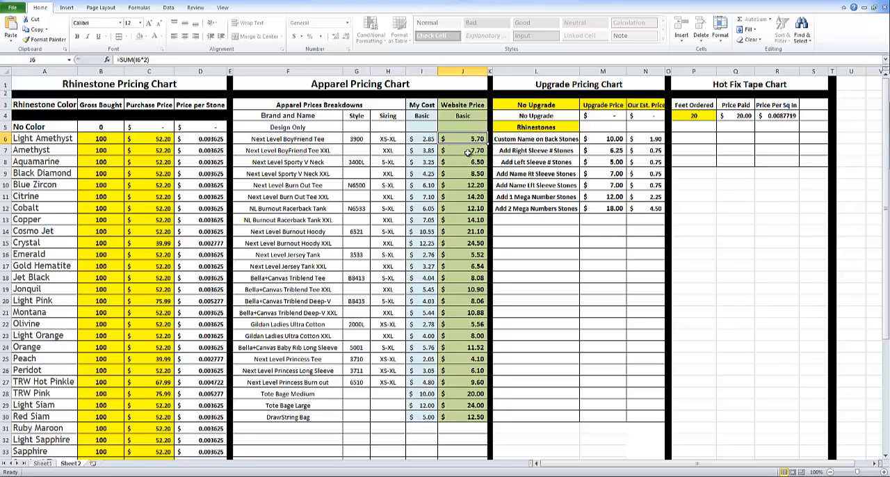
Change the Next Level BoyFriend Tee website price formula to multiply its cost by 2.5.
{"action": "left_click", "coordinate": [161, 64]}
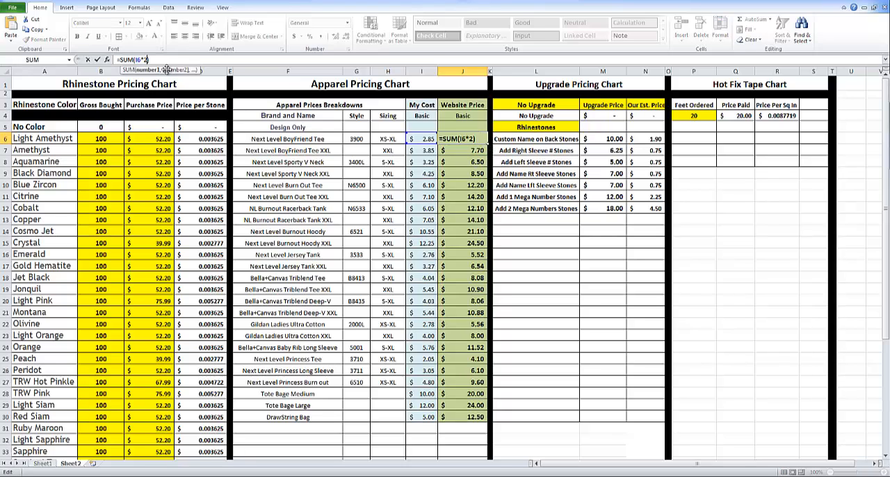
{"action": "type", "text": ".5"}
{"action": "key", "text": "Return"}
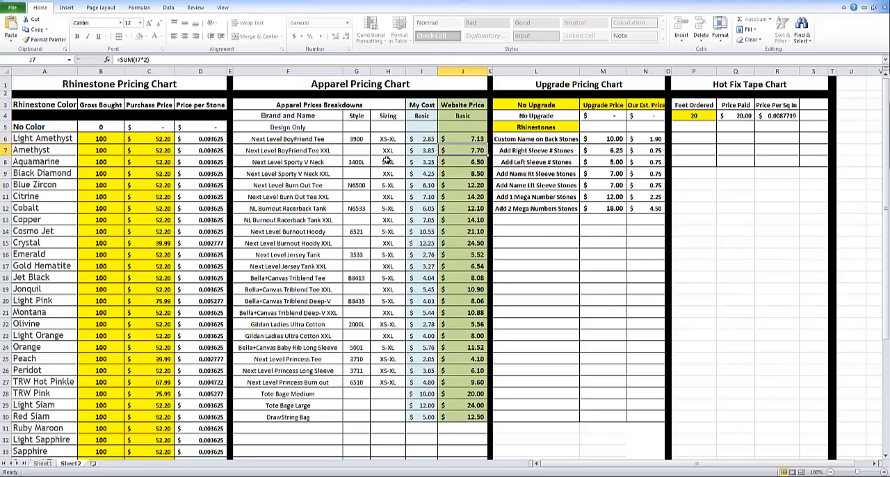
Restore the Next Level BoyFriend Tee website price formula to double its cost.
{"action": "left_click", "coordinate": [461, 139]}
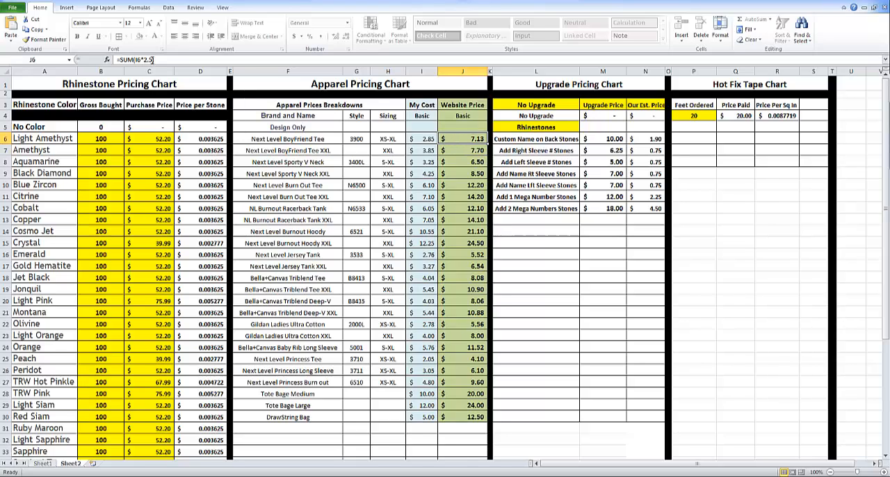
{"action": "left_click", "coordinate": [152, 60]}
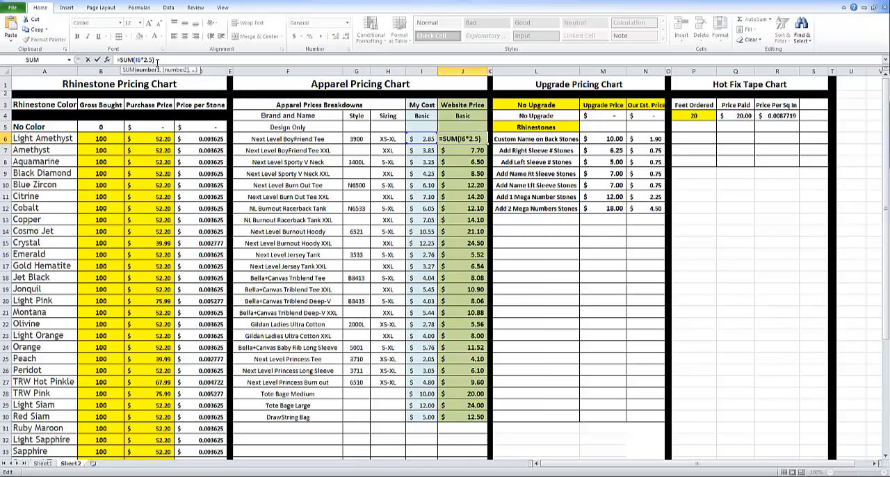
{"action": "key", "text": "BackSpace"}
{"action": "key", "text": "Return"}
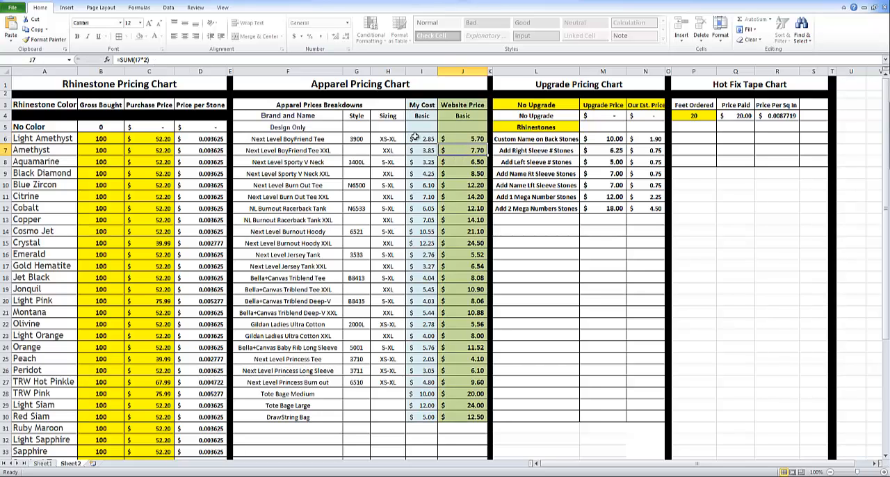
Back on the calculator sheet, enter a hot fix tape design width of 4 and height of 10.
{"action": "left_click", "coordinate": [41, 464]}
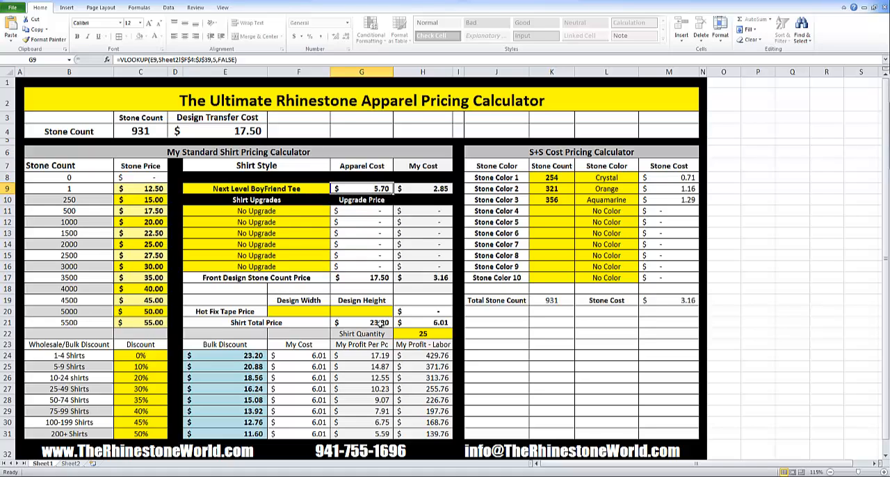
{"action": "left_click", "coordinate": [312, 311]}
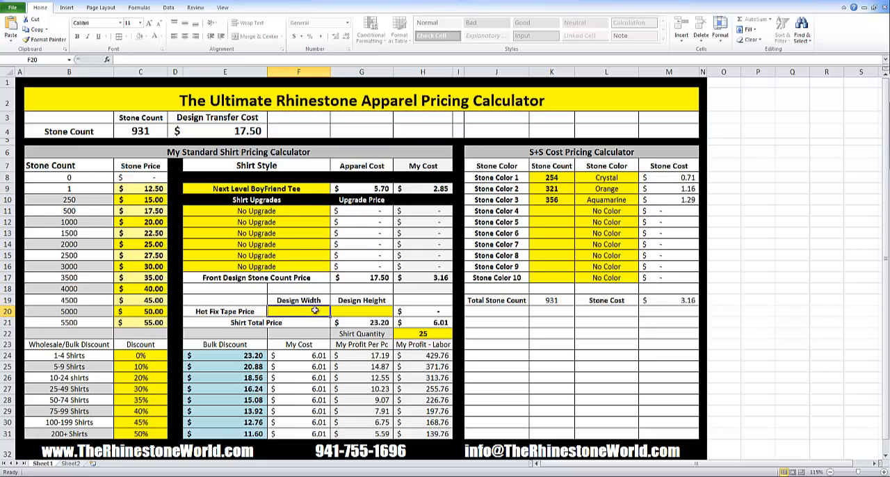
{"action": "type", "text": "4"}
{"action": "left_click", "coordinate": [360, 308]}
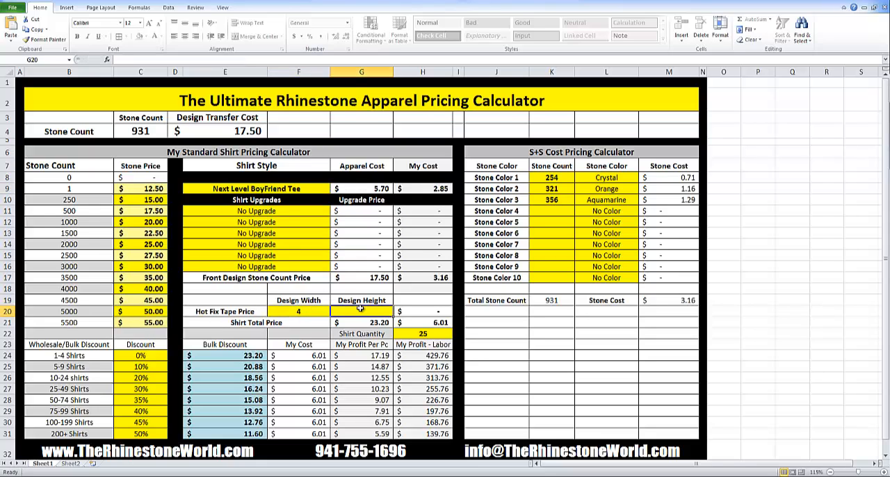
{"action": "type", "text": "10"}
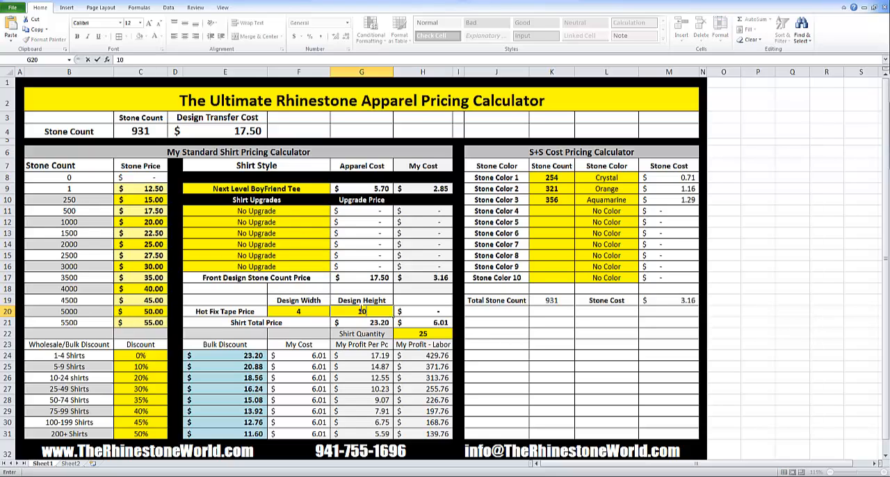
{"action": "key", "text": "Return"}
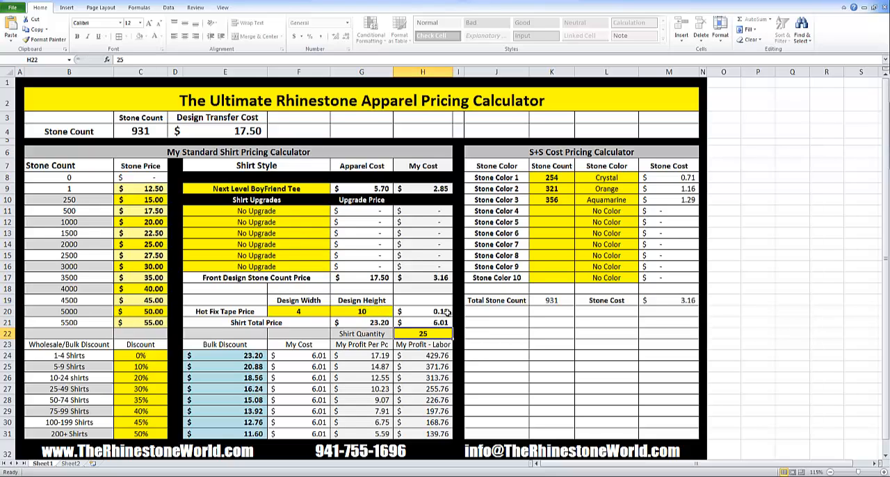
Try a design height of 9 and reset it to 10.
{"action": "left_click", "coordinate": [377, 313]}
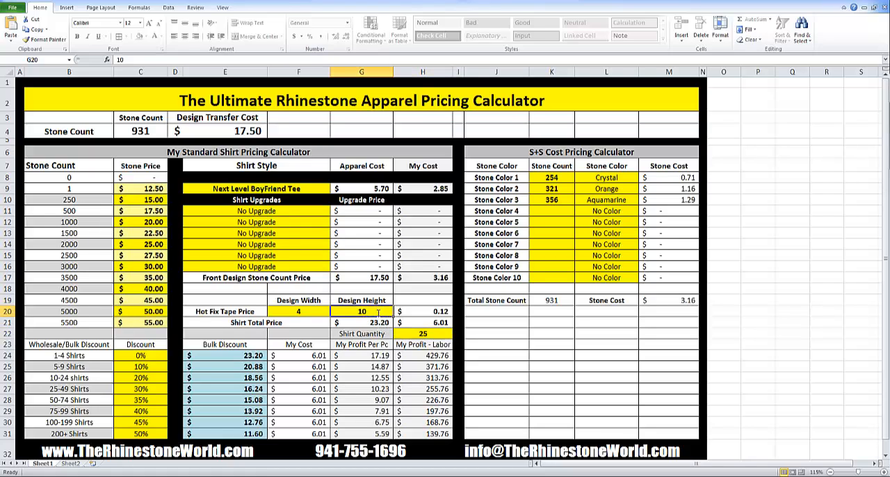
{"action": "type", "text": "9"}
{"action": "key", "text": "Tab"}
{"action": "left_click", "coordinate": [377, 313]}
{"action": "type", "text": "10"}
{"action": "key", "text": "Tab"}
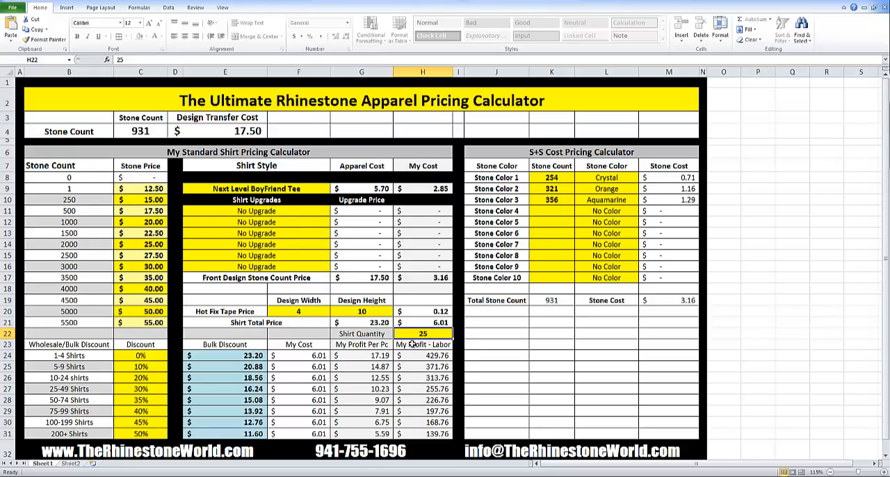
Enter a shirt quantity of 10, followed by a shirt quantity of 1.
{"action": "type", "text": "10"}
{"action": "key", "text": "Return"}
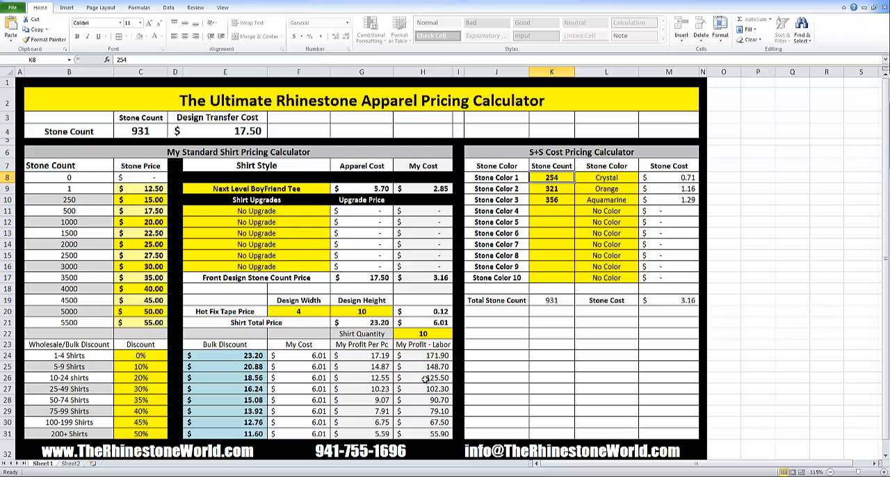
{"action": "left_click", "coordinate": [431, 333]}
{"action": "type", "text": "1"}
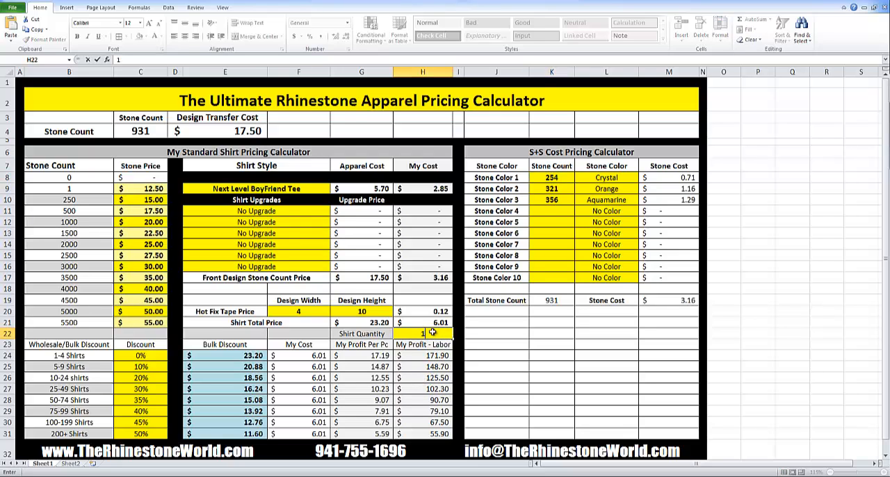
{"action": "key", "text": "Return"}
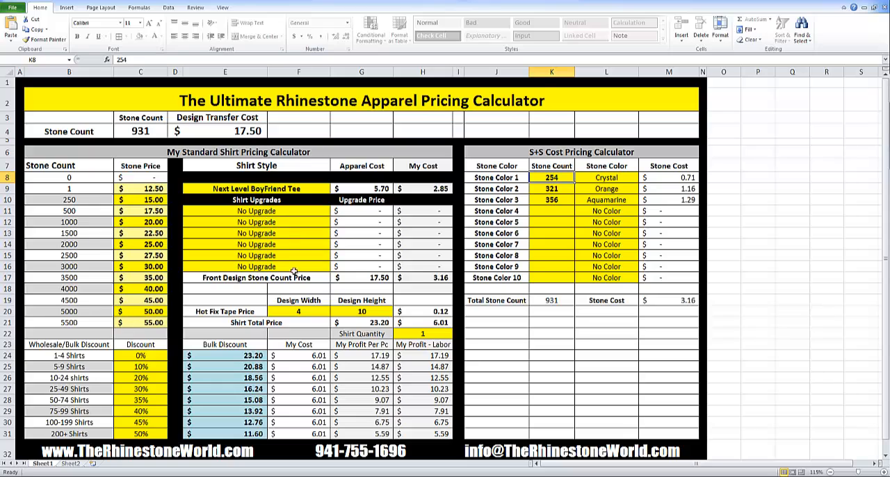
Set the first shirt upgrade to Add Right Sleeve # Stones.
{"action": "left_click", "coordinate": [321, 212]}
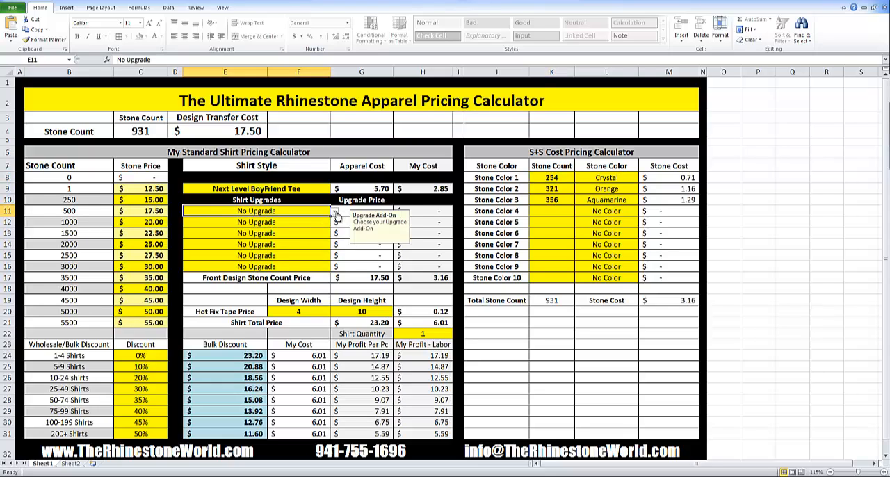
{"action": "left_click", "coordinate": [333, 212]}
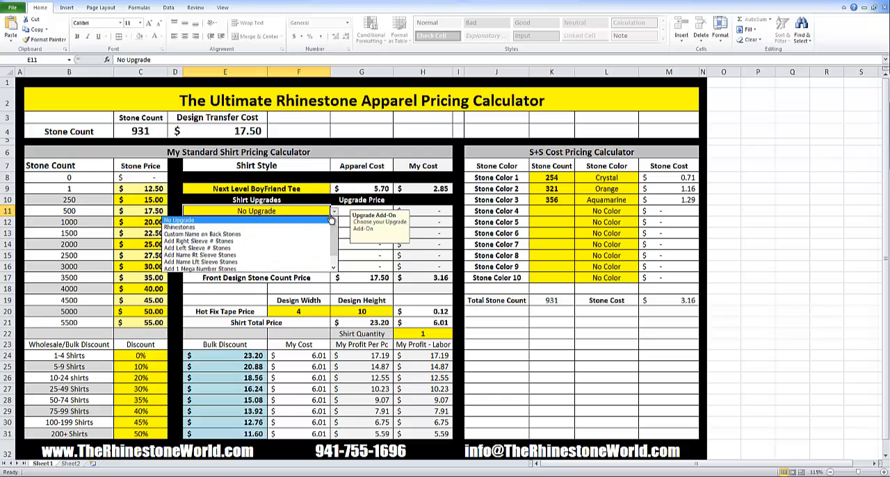
{"action": "left_click", "coordinate": [217, 241]}
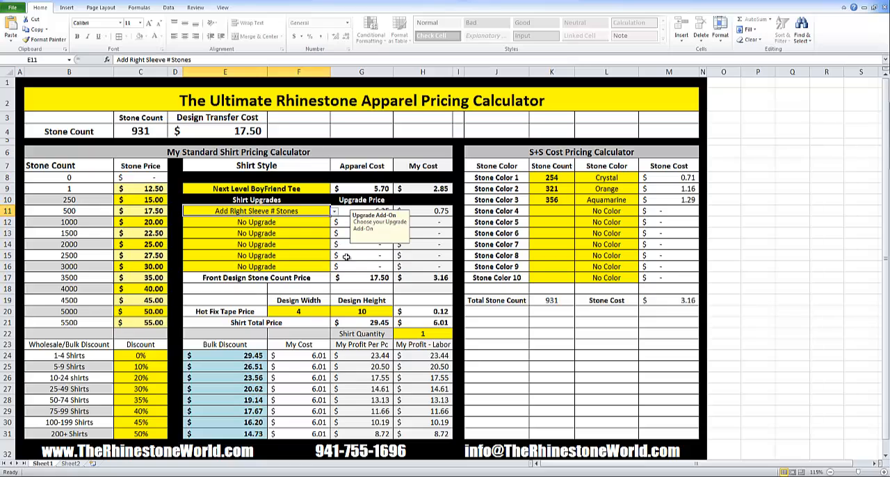
{"action": "left_click", "coordinate": [295, 270]}
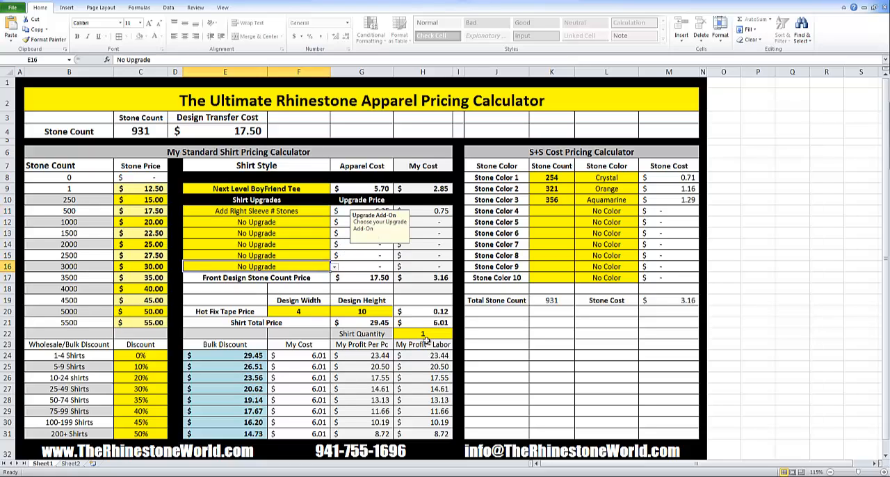
{"action": "left_click", "coordinate": [421, 334]}
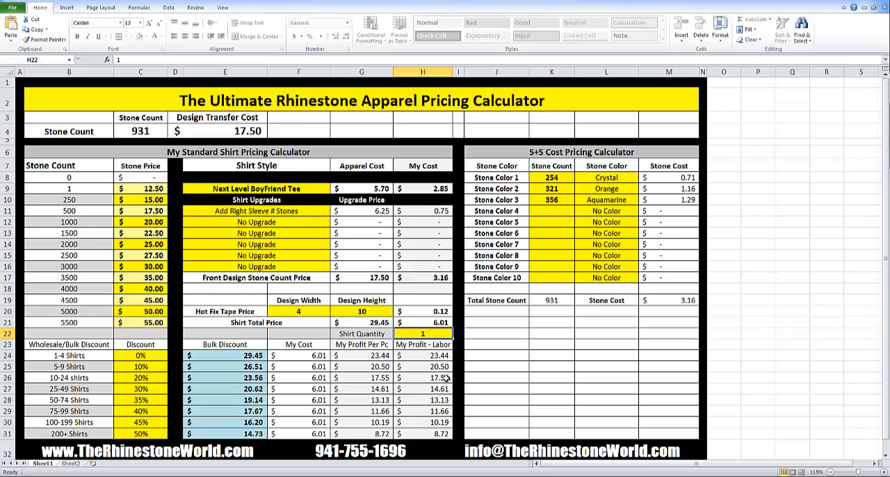
Set the second shirt upgrade to Add 1 Mega Number Stones.
{"action": "left_click", "coordinate": [301, 226]}
{"action": "left_click", "coordinate": [335, 224]}
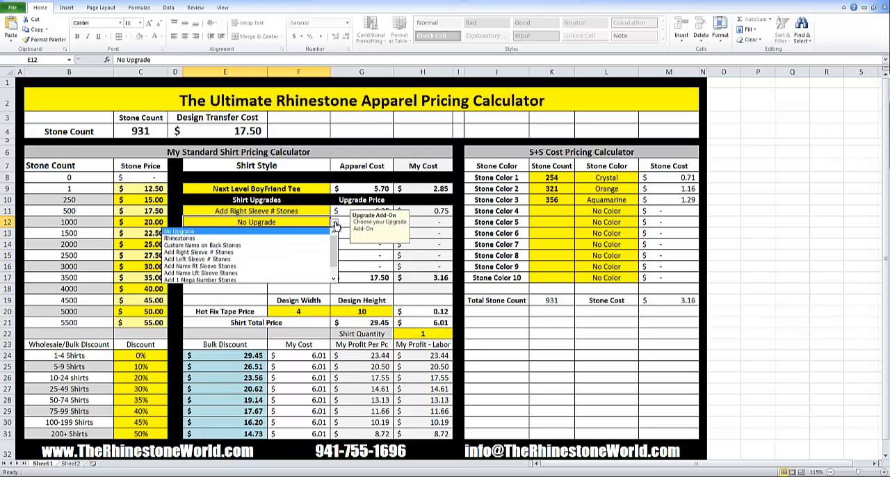
{"action": "left_click", "coordinate": [266, 280]}
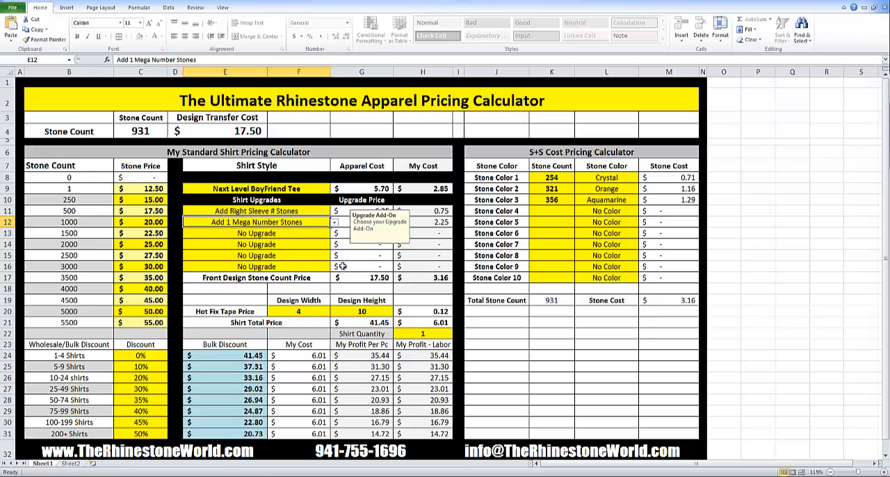
{"action": "left_click", "coordinate": [377, 313]}
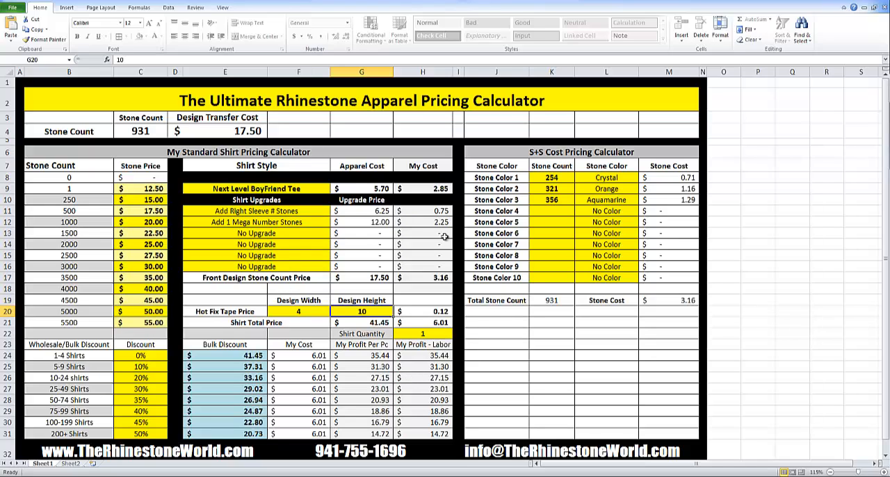
Set the third shirt upgrade to Custom Name on Back Stones.
{"action": "left_click", "coordinate": [297, 238]}
{"action": "left_click", "coordinate": [334, 235]}
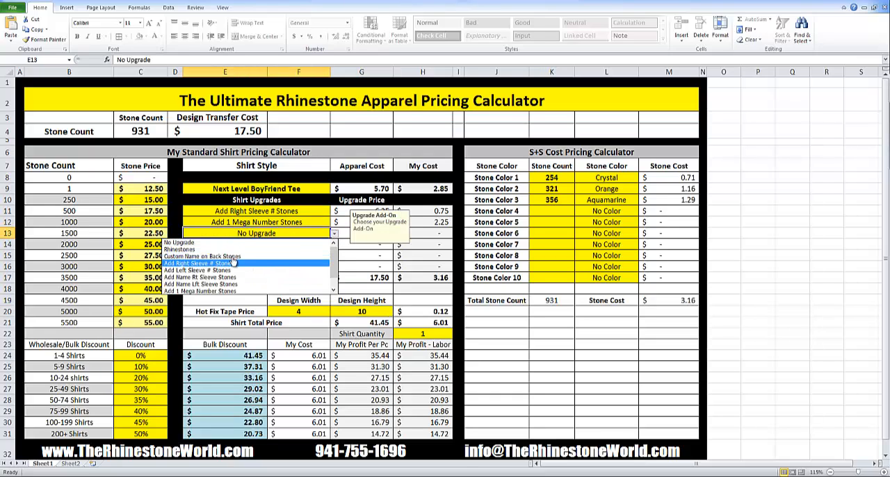
{"action": "left_click", "coordinate": [209, 256]}
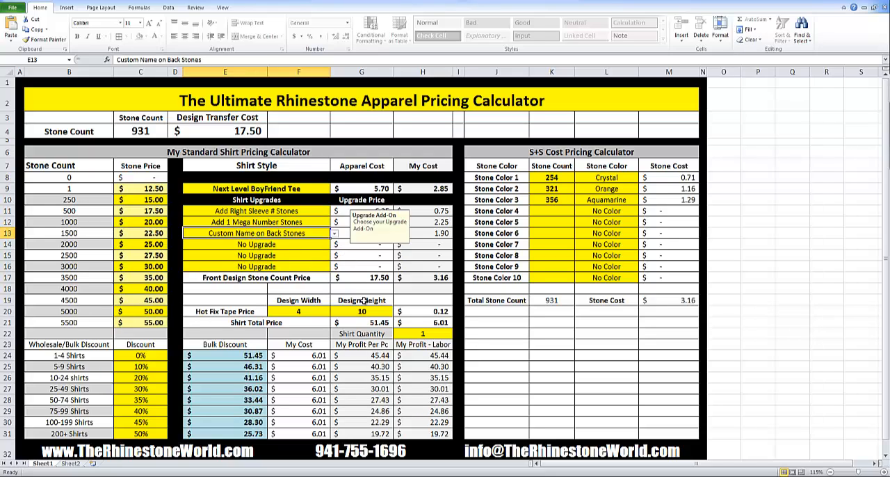
Set the shirt quantity to 10.
{"action": "left_click", "coordinate": [312, 269]}
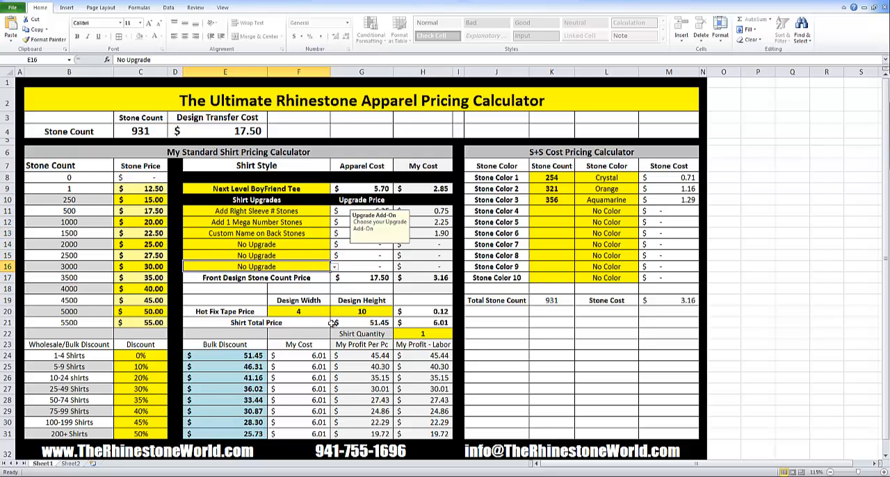
{"action": "left_click", "coordinate": [320, 313]}
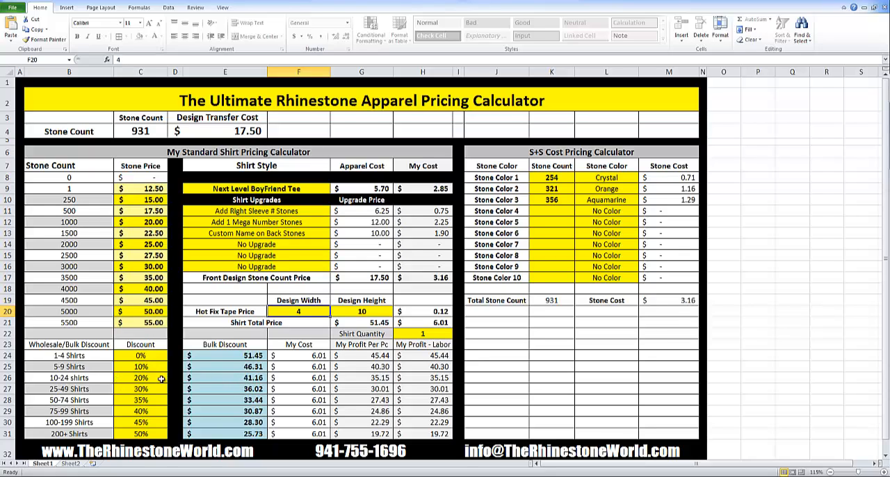
{"action": "left_click", "coordinate": [422, 334]}
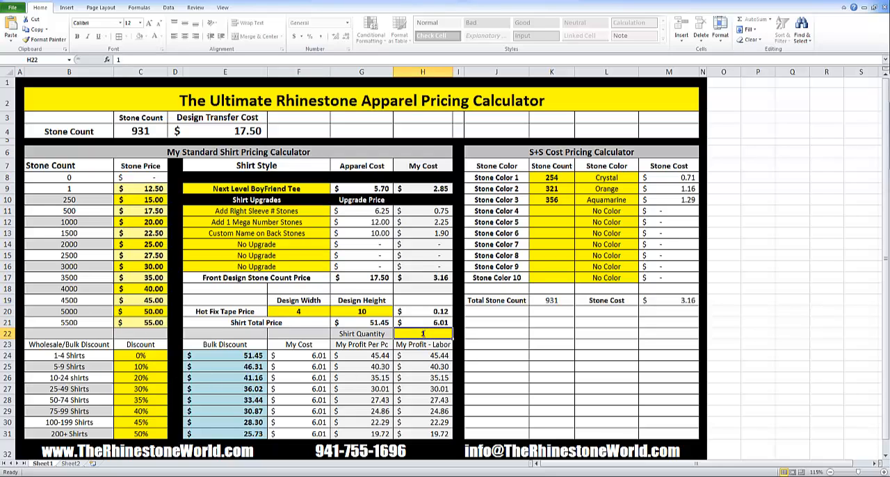
{"action": "type", "text": "10"}
{"action": "key", "text": "Return"}
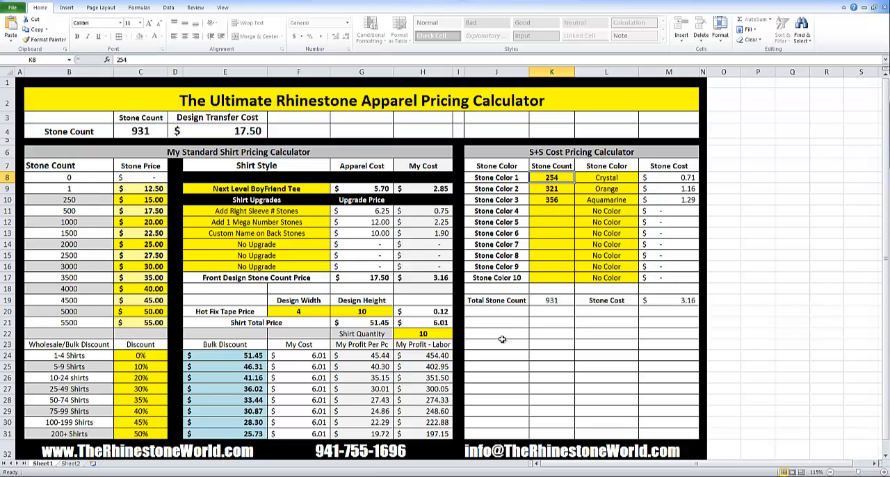
Reset the third shirt upgrade to No Upgrade.
{"action": "left_click", "coordinate": [324, 235]}
{"action": "left_click", "coordinate": [335, 235]}
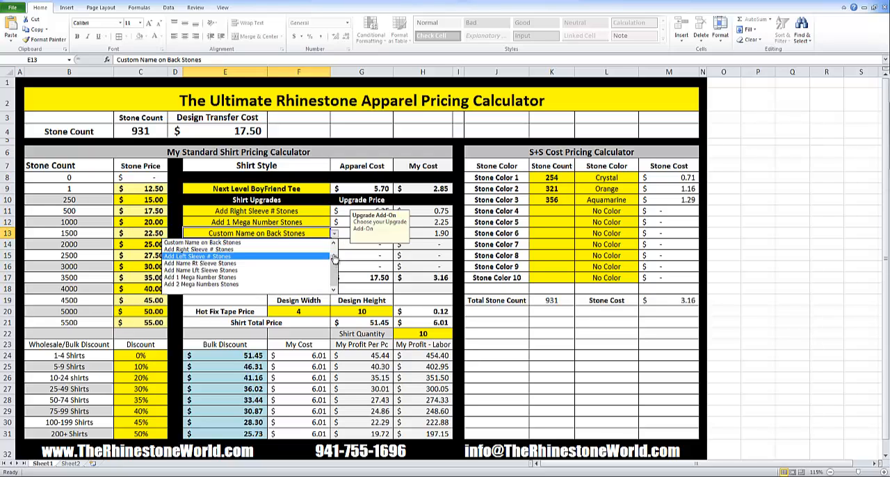
{"action": "left_click_drag", "start_coordinate": [335, 260], "coordinate": [285, 247]}
{"action": "left_click", "coordinate": [285, 243]}
Reset the second shirt upgrade to No Upgrade.
{"action": "left_click", "coordinate": [328, 224]}
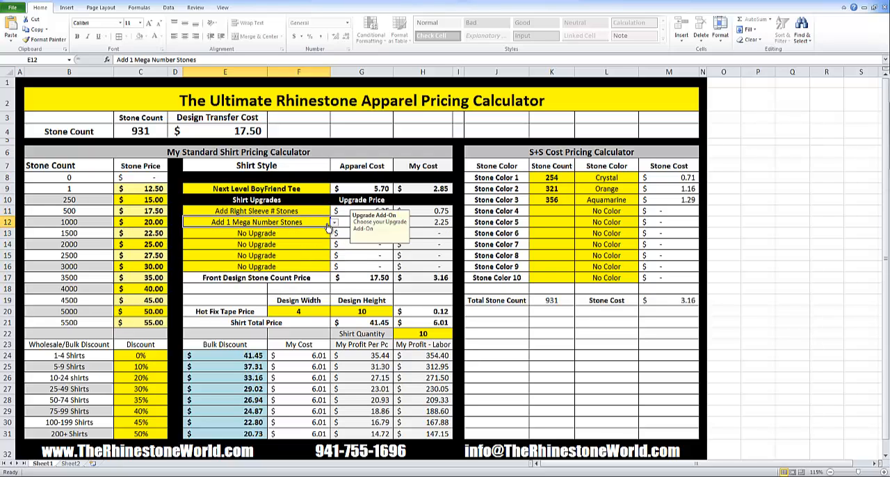
{"action": "left_click", "coordinate": [334, 224]}
{"action": "scroll", "coordinate": [304, 243], "scroll_direction": "up", "scroll_amount": 1}
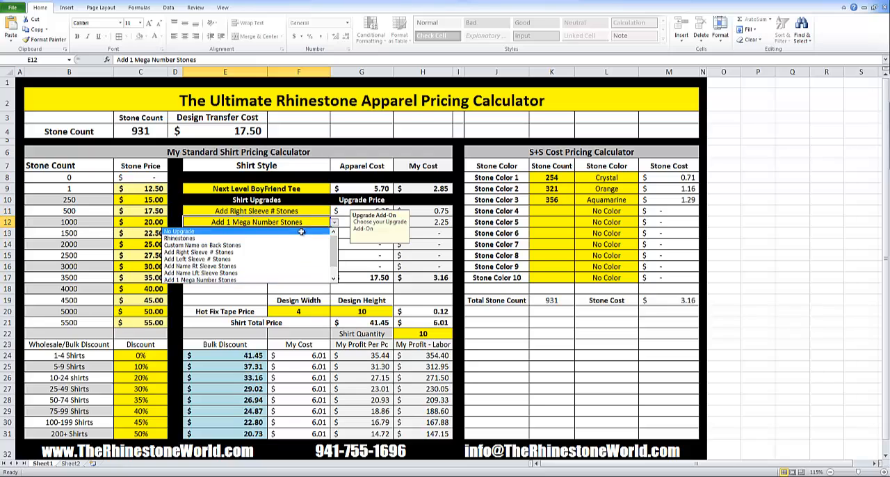
{"action": "left_click", "coordinate": [278, 234]}
Reset the first shirt upgrade to No Upgrade.
{"action": "left_click", "coordinate": [327, 213]}
{"action": "left_click", "coordinate": [335, 211]}
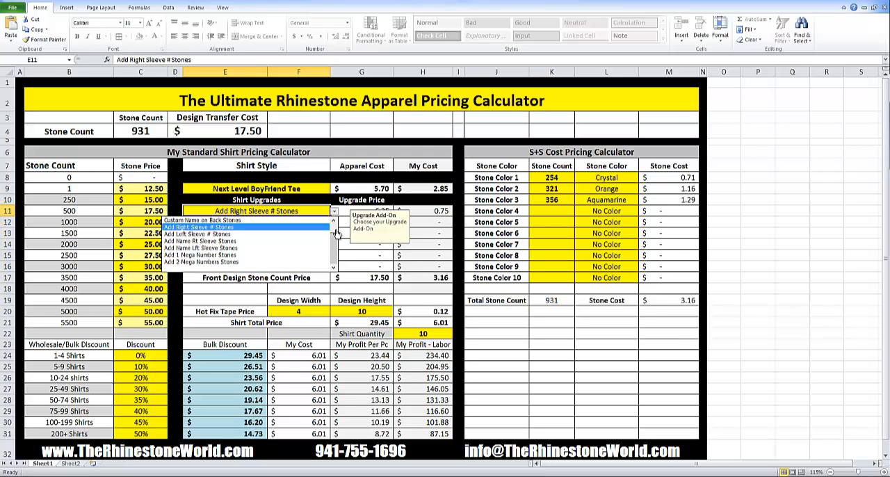
{"action": "scroll", "coordinate": [297, 236], "scroll_direction": "up", "scroll_amount": 1}
{"action": "left_click", "coordinate": [297, 222]}
{"action": "left_click", "coordinate": [300, 245]}
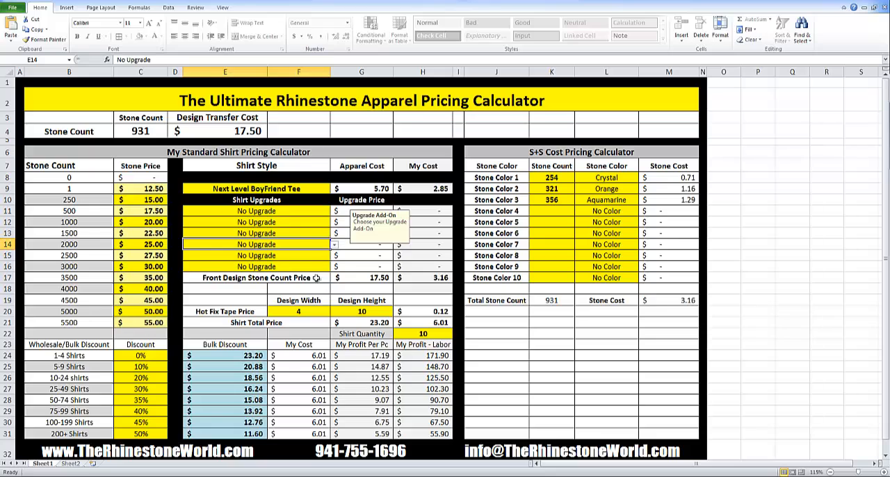
Open the second sheet and review the rhinestone, apparel, upgrade and hot fix tape pricing charts.
{"action": "left_click", "coordinate": [283, 189]}
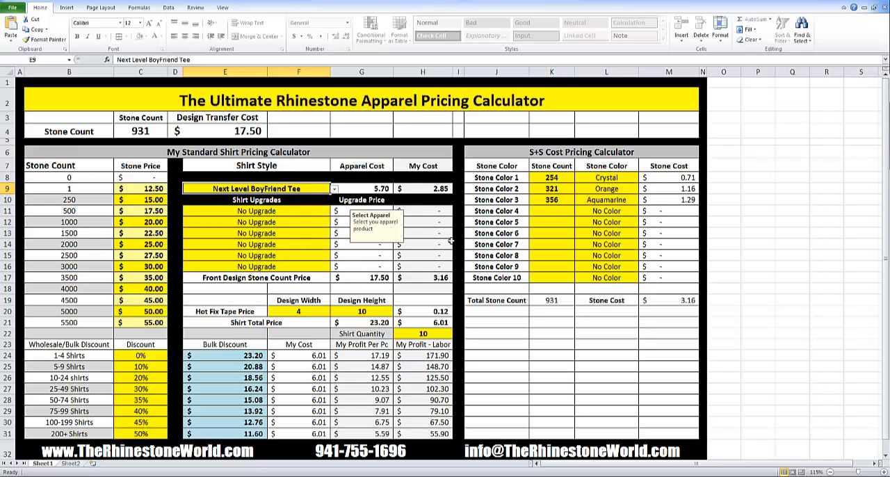
{"action": "left_click", "coordinate": [567, 243]}
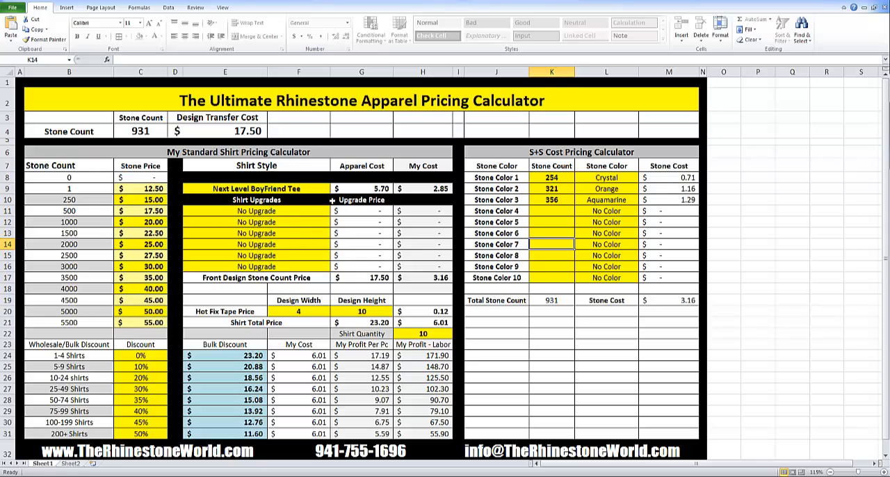
{"action": "left_click", "coordinate": [567, 278]}
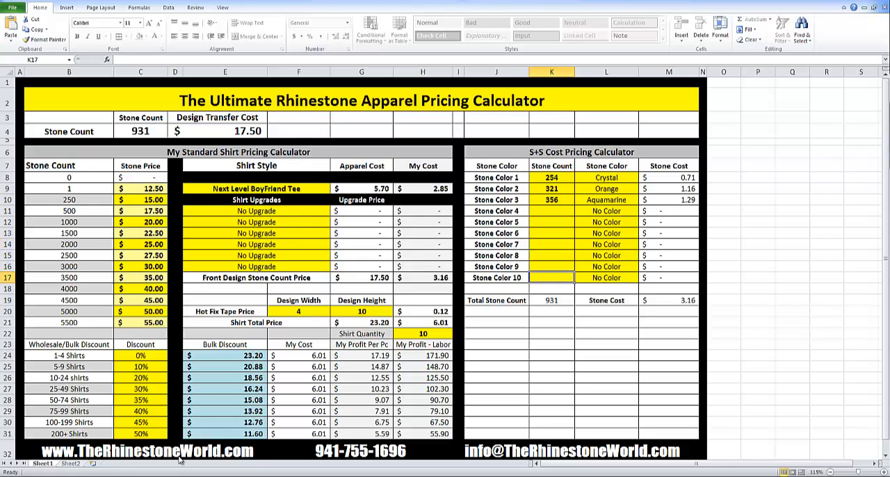
{"action": "left_click", "coordinate": [76, 462]}
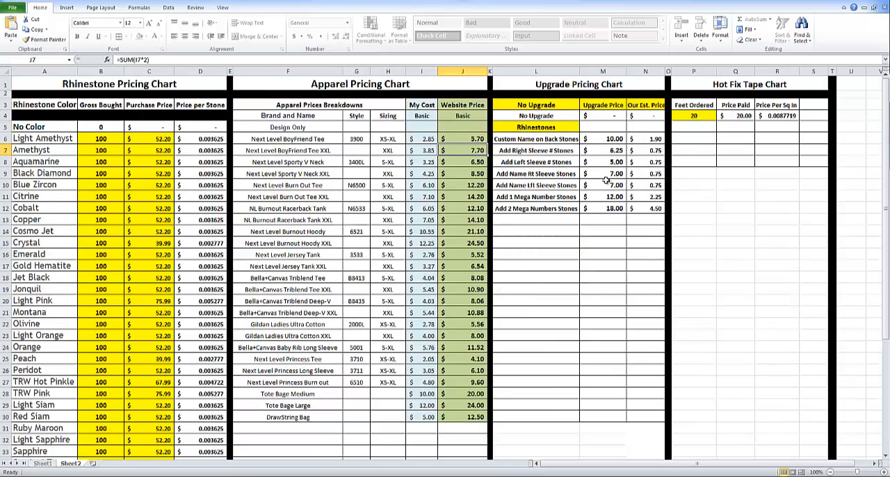
{"action": "scroll", "coordinate": [605, 181], "scroll_direction": "down", "scroll_amount": 2}
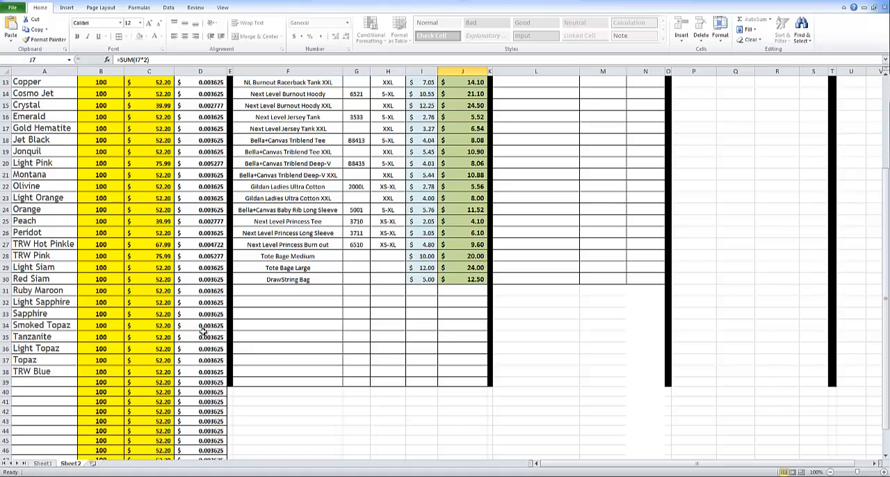
{"action": "scroll", "coordinate": [210, 303], "scroll_direction": "up", "scroll_amount": 4}
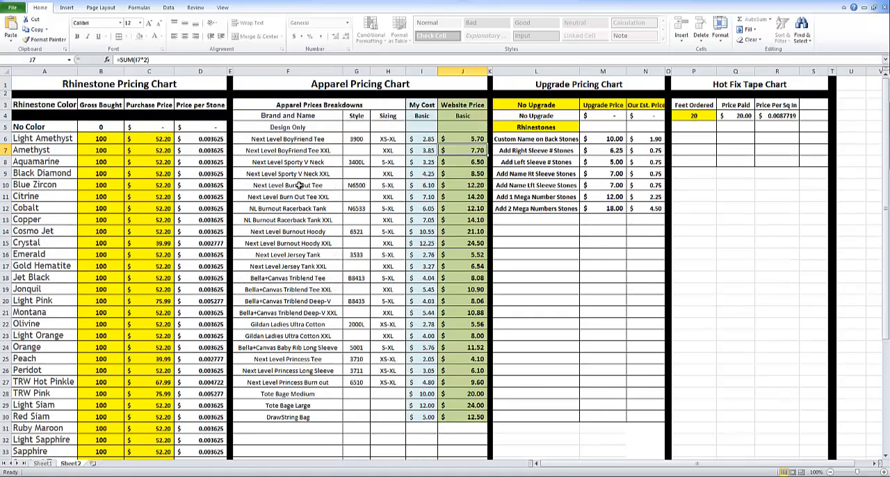
{"action": "scroll", "coordinate": [306, 343], "scroll_direction": "down", "scroll_amount": 2}
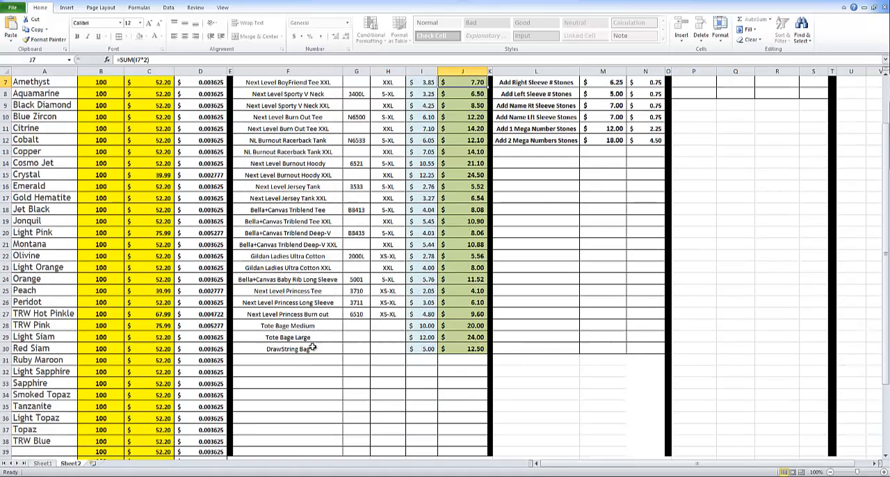
Add Gildan V-Neck as a new brand and name below DrawString Bag in the apparel pricing chart.
{"action": "left_click", "coordinate": [305, 360]}
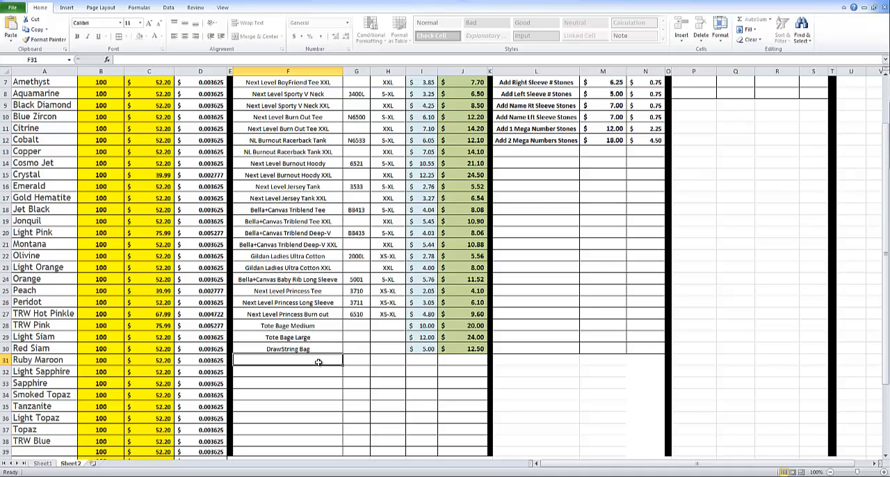
{"action": "type", "text": "Gilda"}
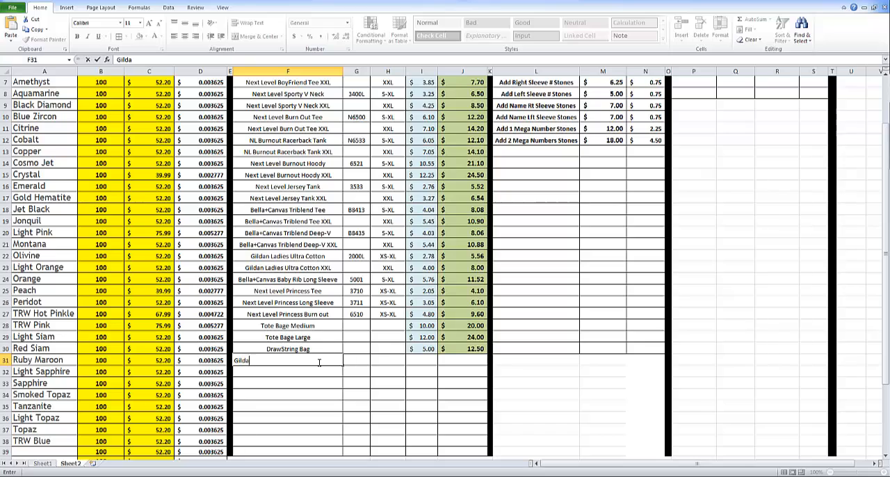
{"action": "type", "text": "n V-Neck"}
{"action": "key", "text": "Return"}
{"action": "left_click", "coordinate": [314, 360]}
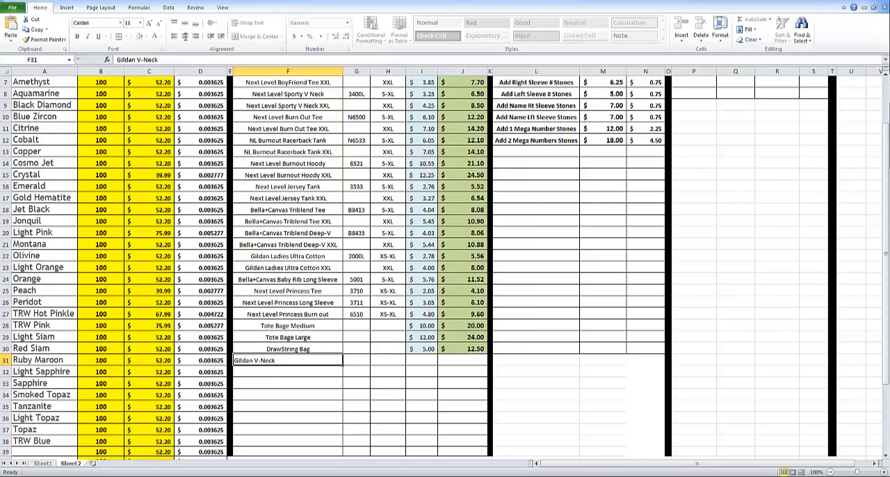
Enter style 2300 for the Gildan V-Neck row and begin entering its sizing as XS-.
{"action": "left_click", "coordinate": [315, 368]}
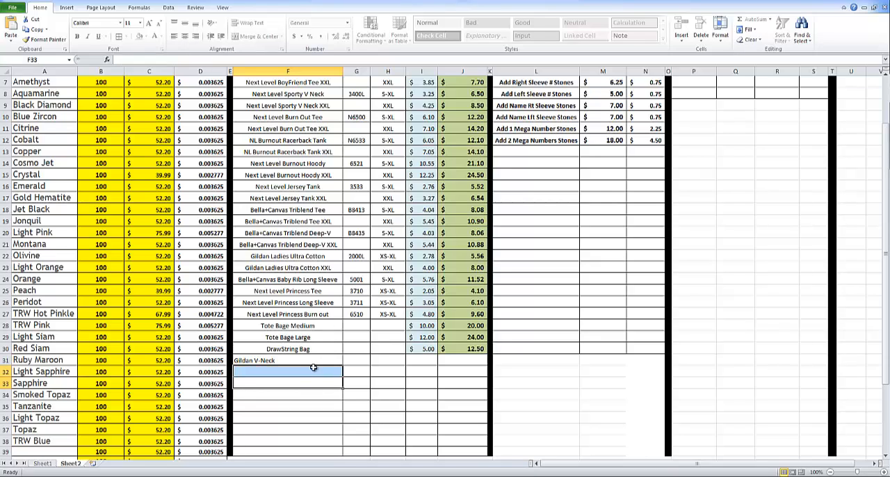
{"action": "left_click", "coordinate": [336, 363]}
{"action": "left_click", "coordinate": [352, 361]}
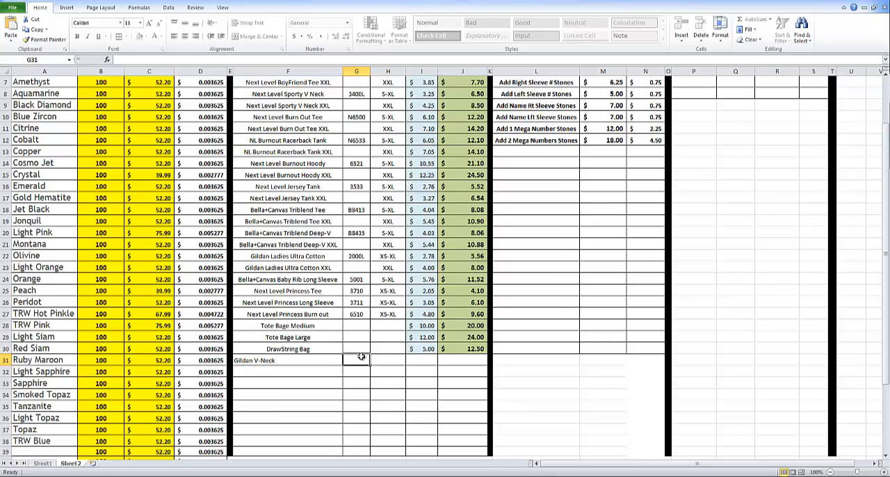
{"action": "type", "text": "2300"}
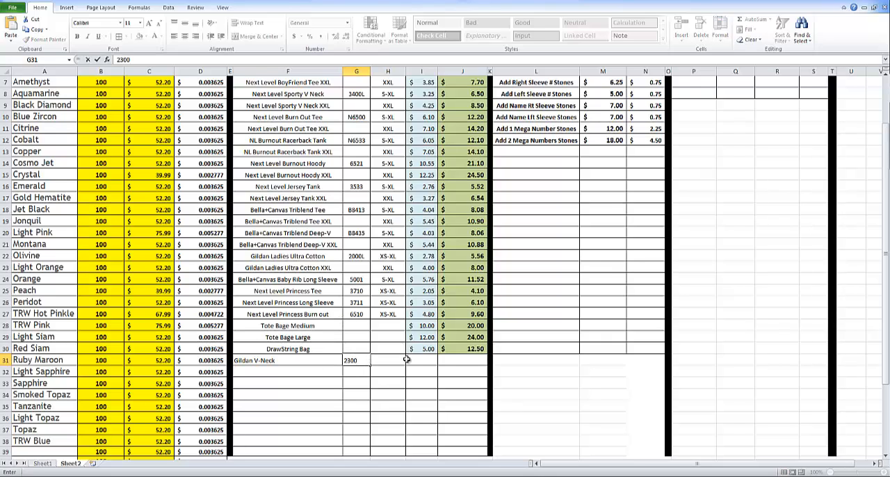
{"action": "left_click", "coordinate": [389, 361]}
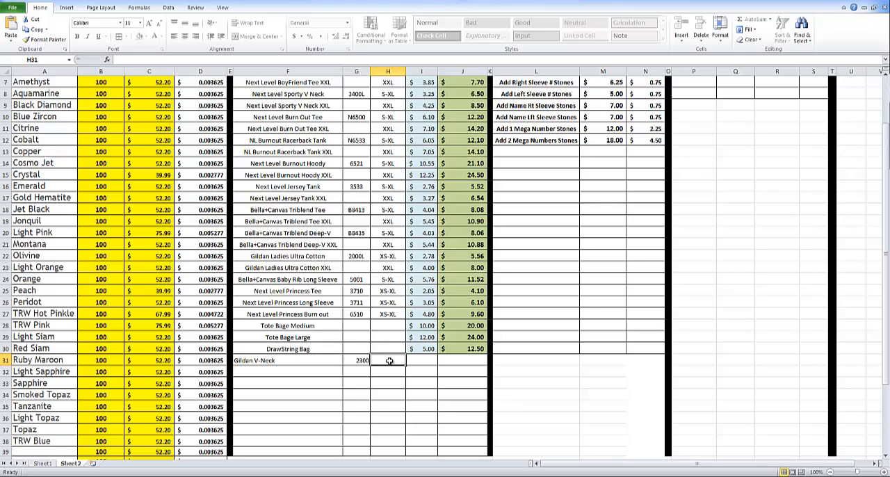
{"action": "type", "text": "XS-"}
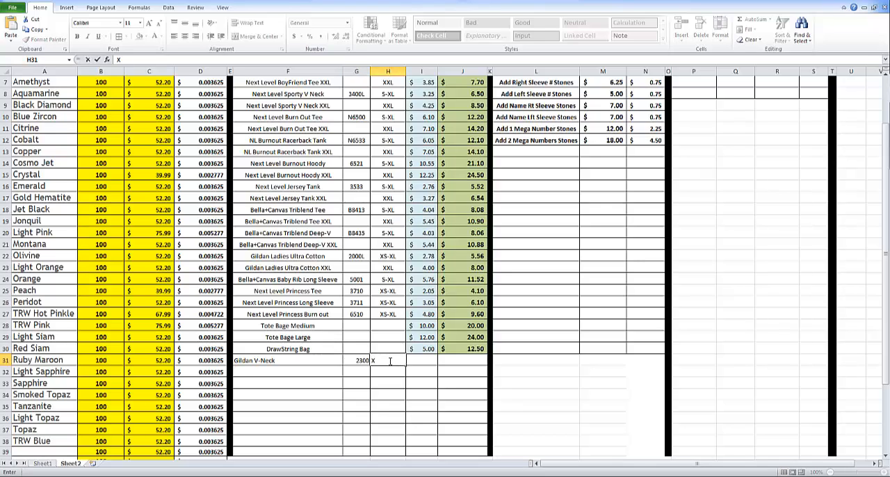